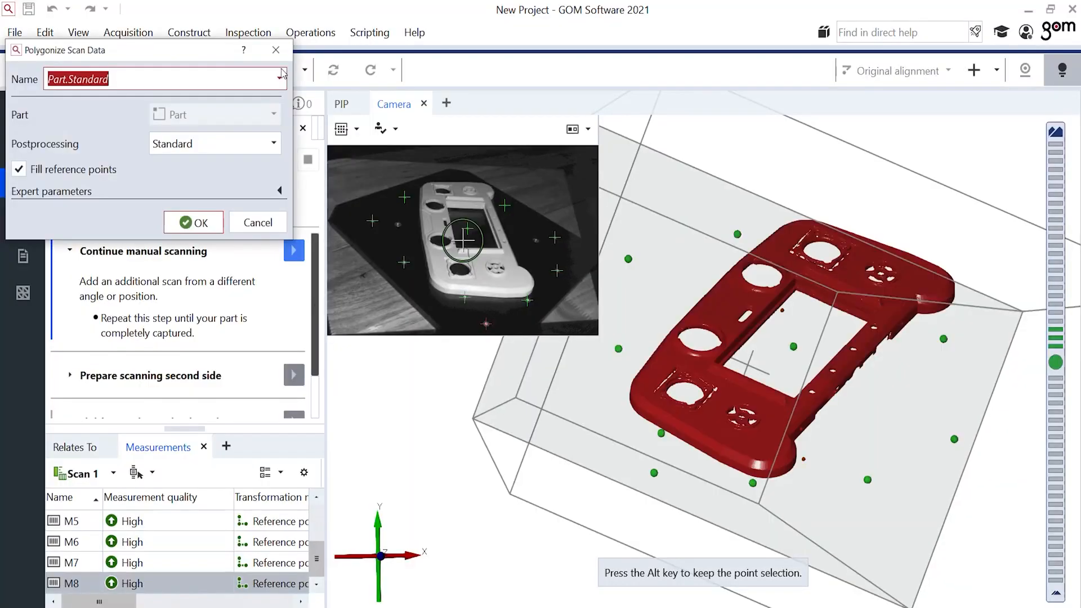
Step: Polygonize the scan data with Standard postprocessing and filled reference points
click(201, 222)
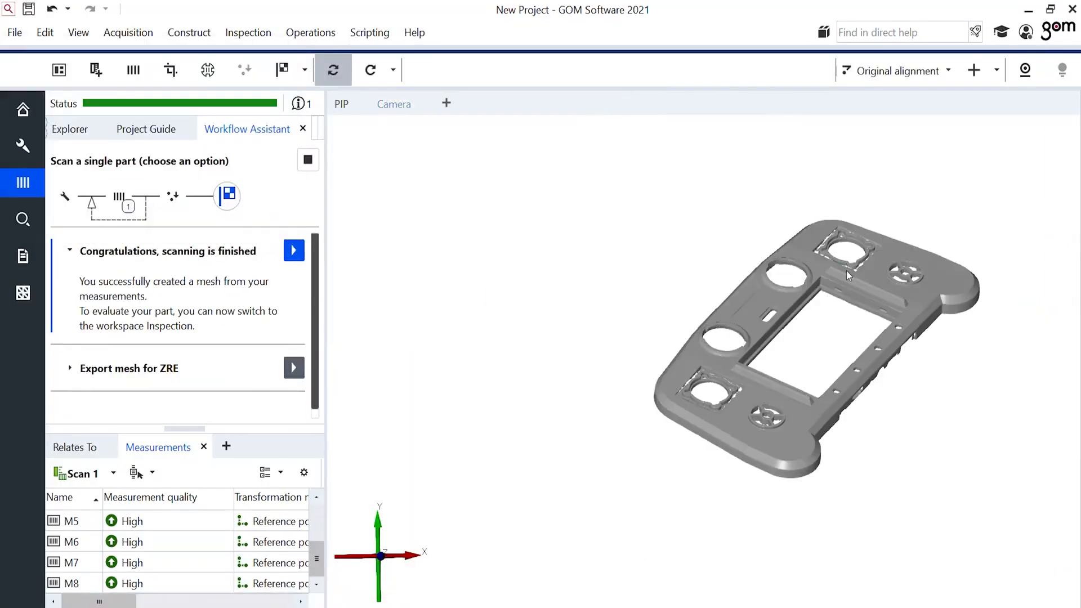
Step: Start a 3-2-1 alignment with rule ZZZ-YY-X and pick plane points Z1, Z2 and Z3 on the controller's front face
mouse_move(846, 270)
mouse_down()
mouse_move(750, 355)
mouse_move(648, 421)
mouse_move(808, 330)
mouse_move(709, 360)
mouse_move(738, 374)
mouse_move(678, 331)
mouse_move(656, 369)
mouse_move(671, 326)
mouse_up()
click(969, 69)
click(913, 164)
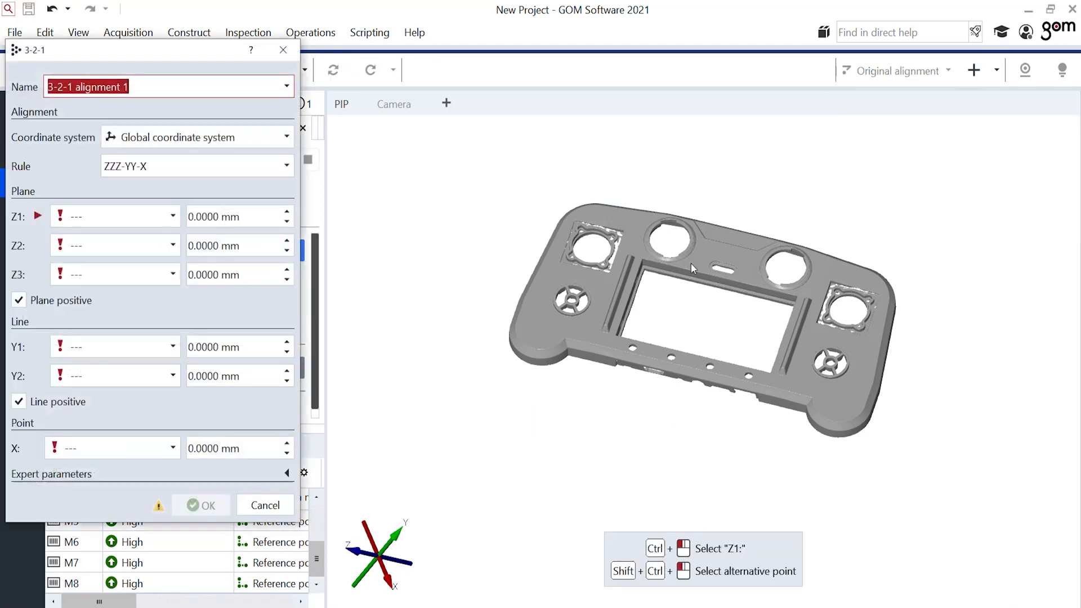
drag(667, 297, 644, 324)
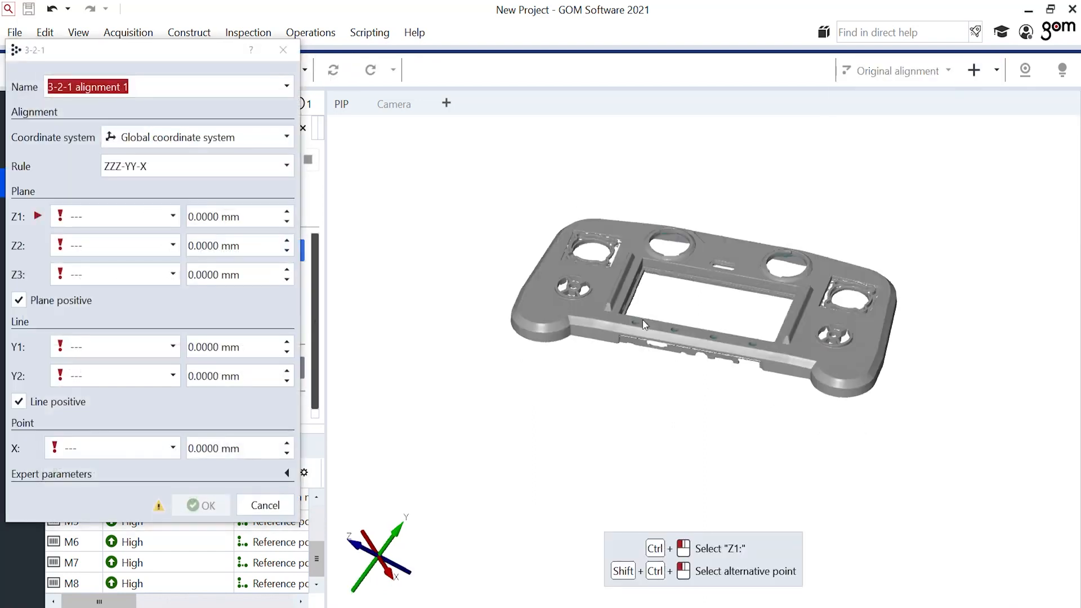
ctrl+click(596, 303)
ctrl+click(631, 234)
ctrl+click(810, 316)
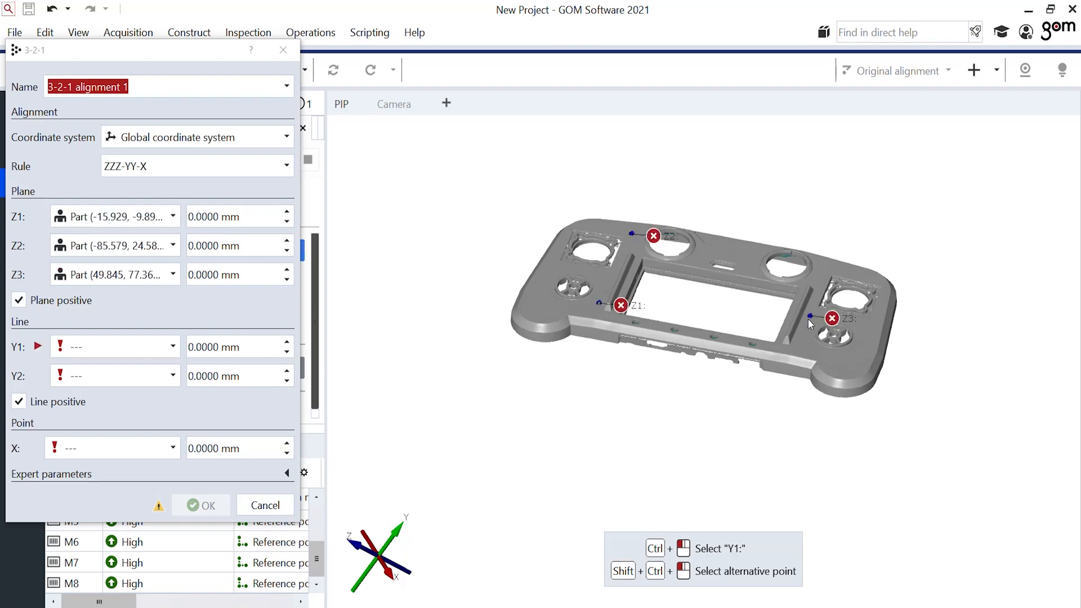
Step: Pick line points Y1 and Y2 on the screen opening's long inner wall and point X at the small slot, and create the alignment
scroll(721, 278, up, 5)
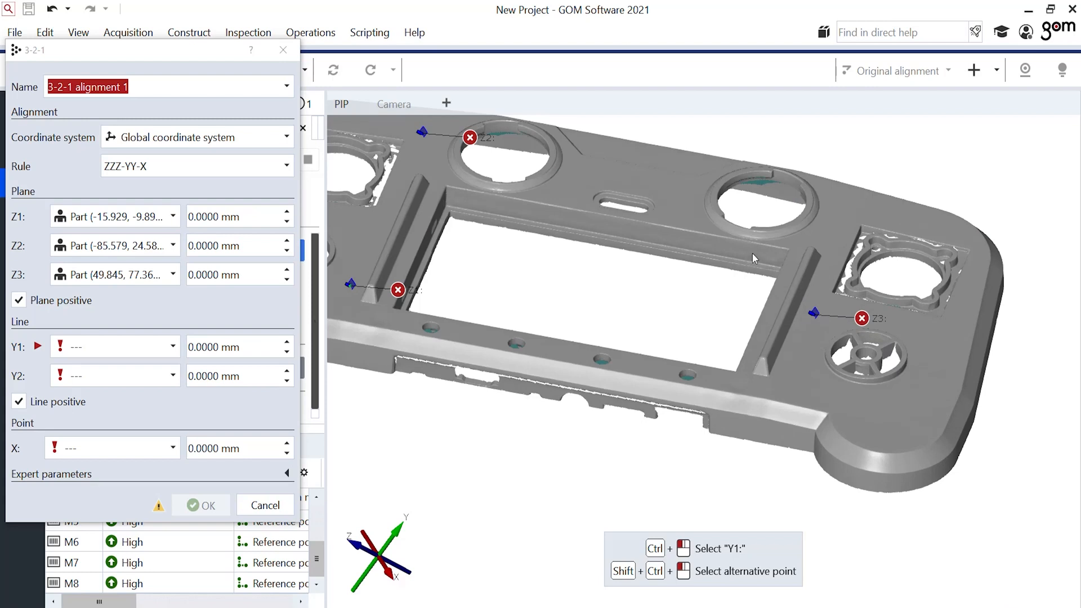
ctrl+click(752, 253)
ctrl+click(481, 202)
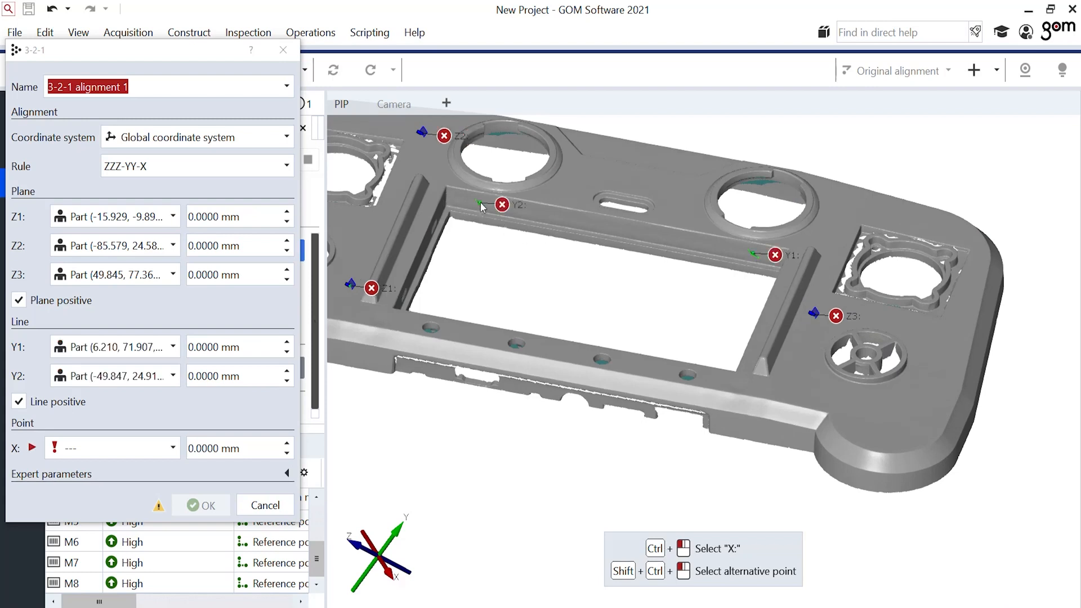
ctrl+click(625, 206)
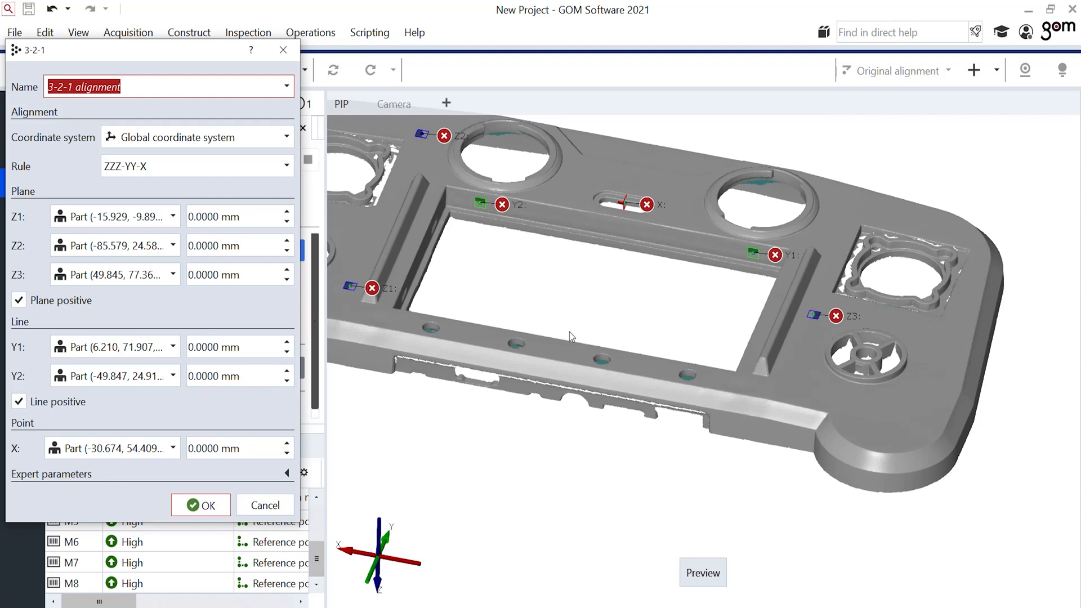
click(203, 505)
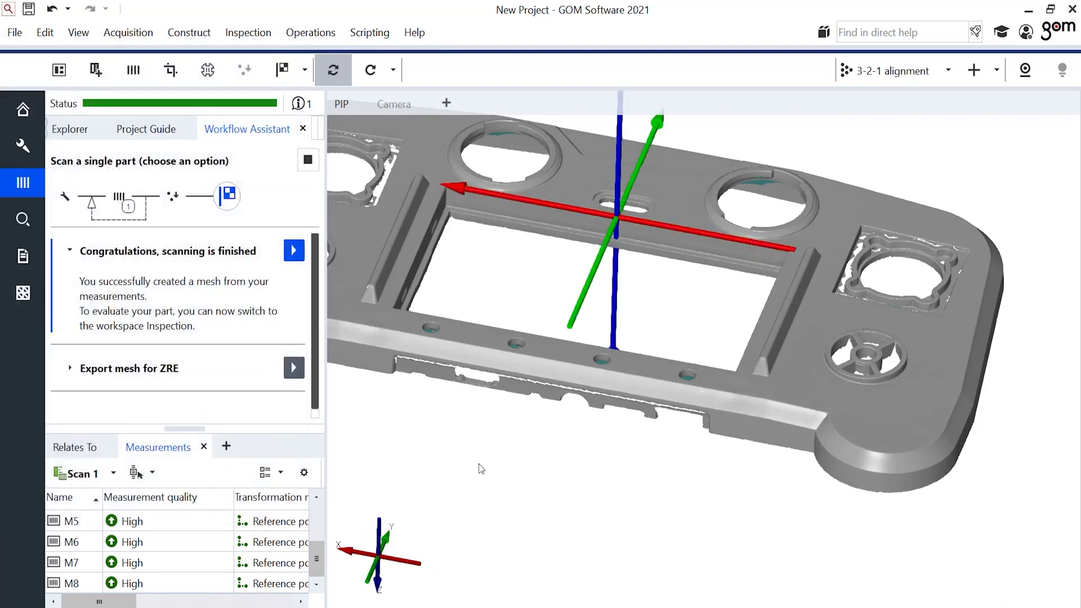
Step: Export the aligned mesh for ZEISS Reverse Engineering
drag(617, 421, 736, 415)
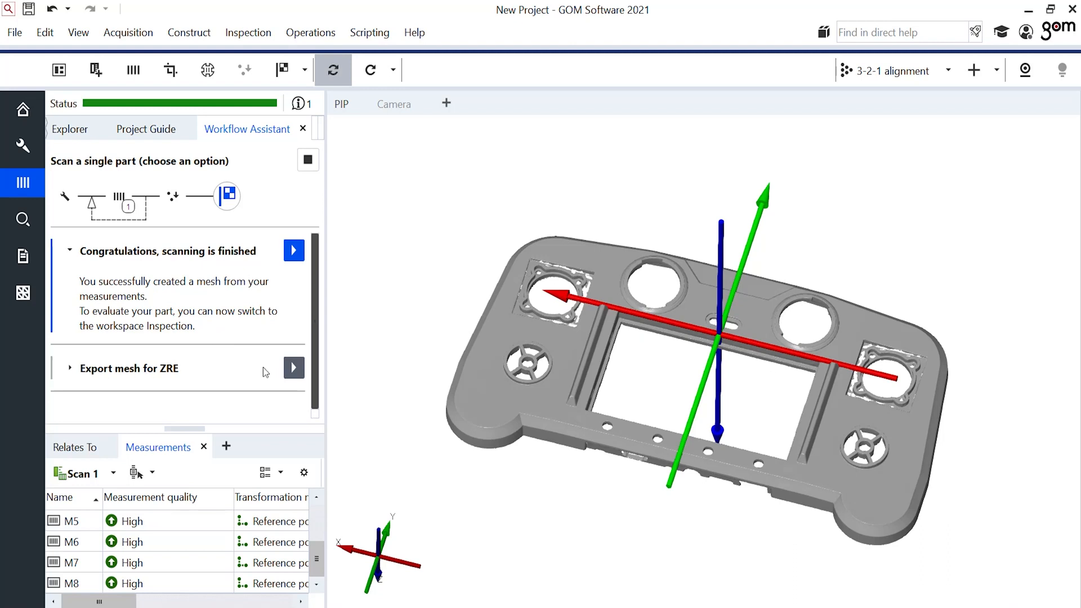
click(293, 368)
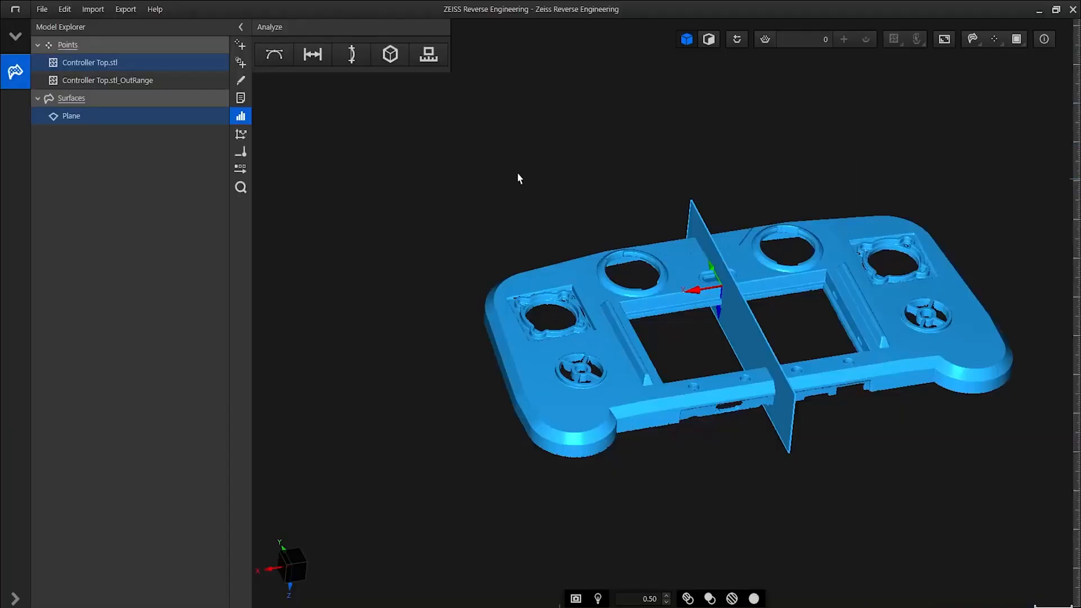
Step: Hide the selected Controller Top.stl mesh and the plane in ZEISS Reverse Engineering
right_click(484, 173)
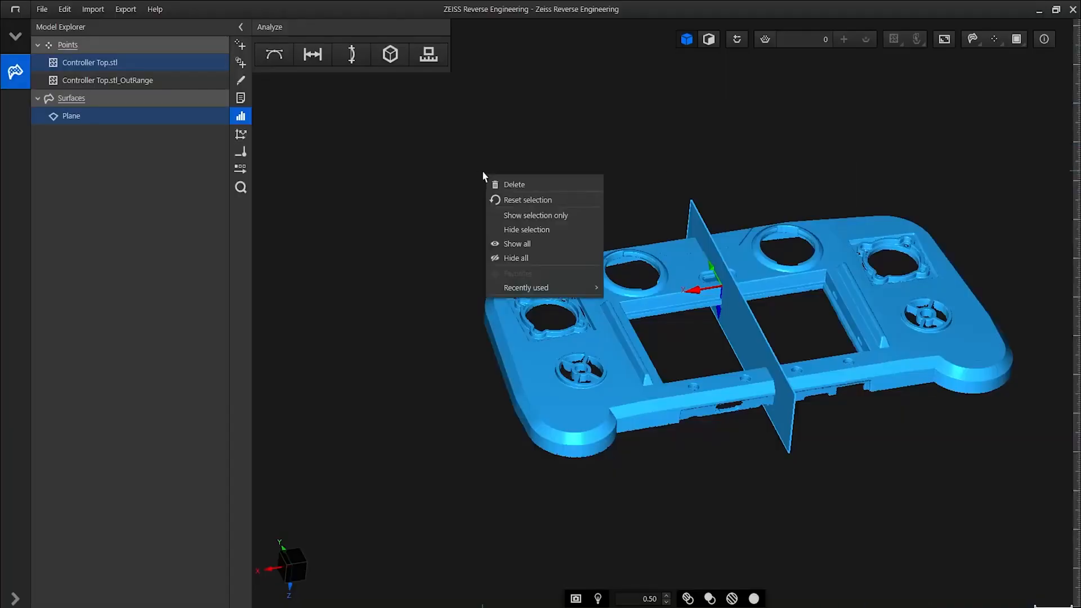
click(499, 230)
drag(613, 431, 525, 500)
middle_drag(609, 481, 326, 451)
drag(414, 445, 407, 405)
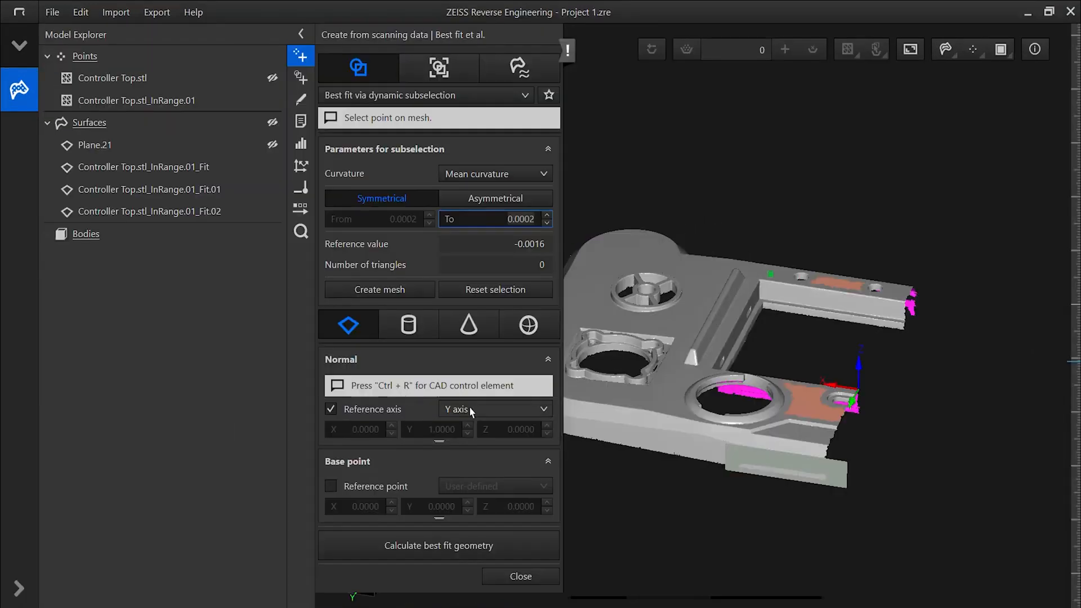
Step: Calculate a best-fit plane from the two selected mesh areas near the symmetry plane, with the Z axis as reference axis
click(489, 409)
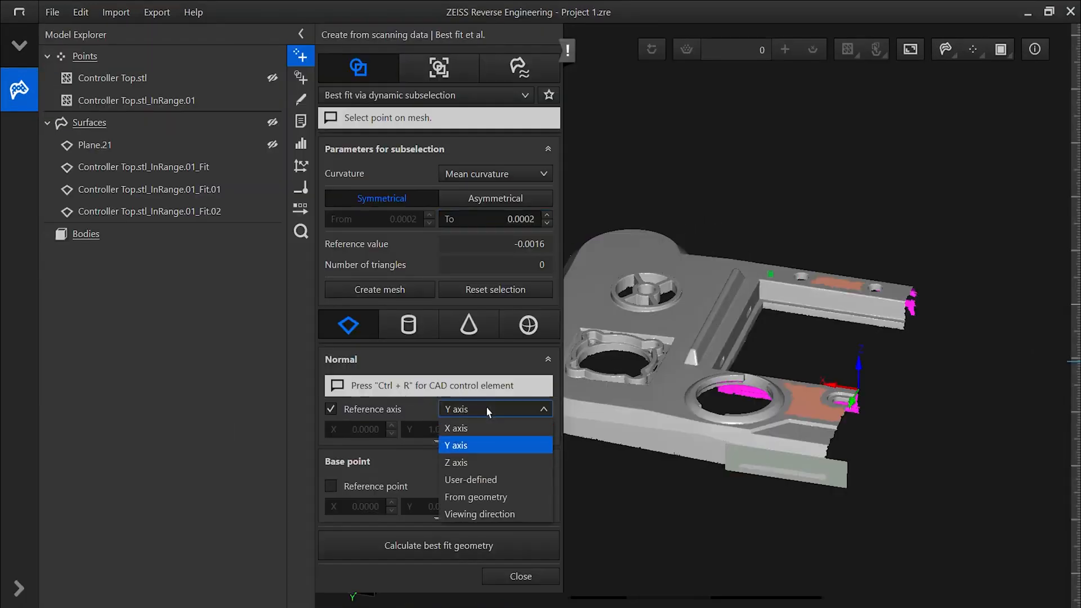
click(485, 462)
click(447, 551)
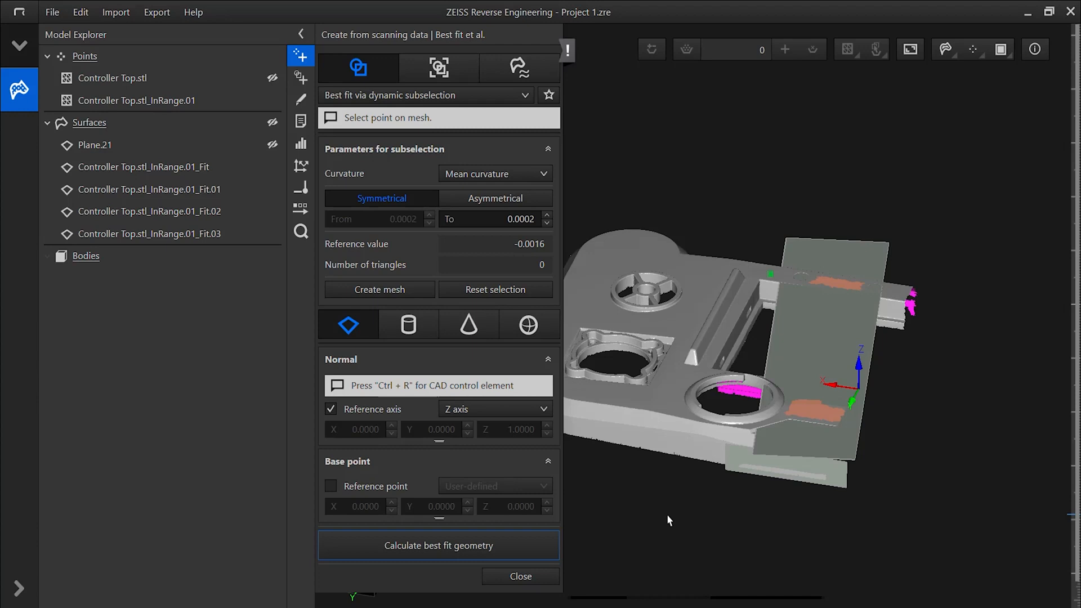
Step: Fit a Z-axis plane to the mesh areas around the cross-shaped opening and beside the mounting cutout, with a symmetrical curvature tolerance of 0.0009
middle_drag(666, 514, 731, 475)
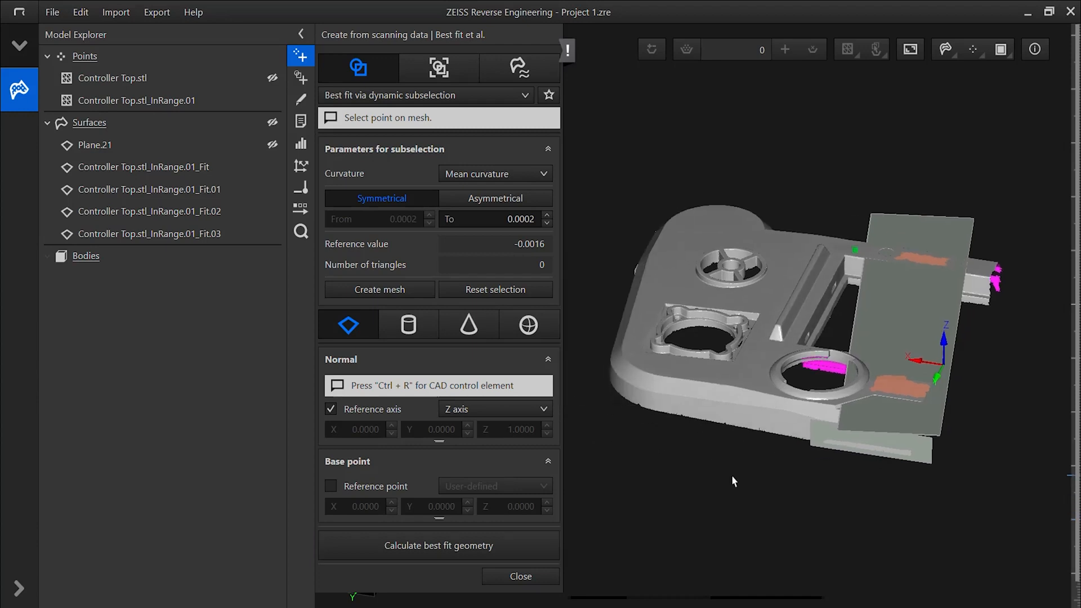
click(653, 264)
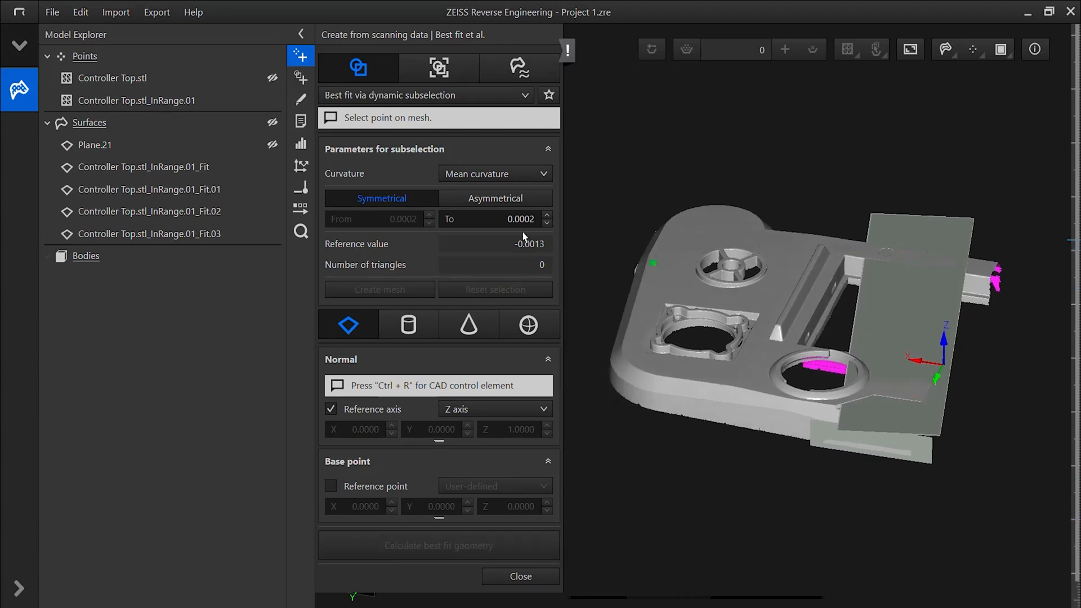
click(546, 215)
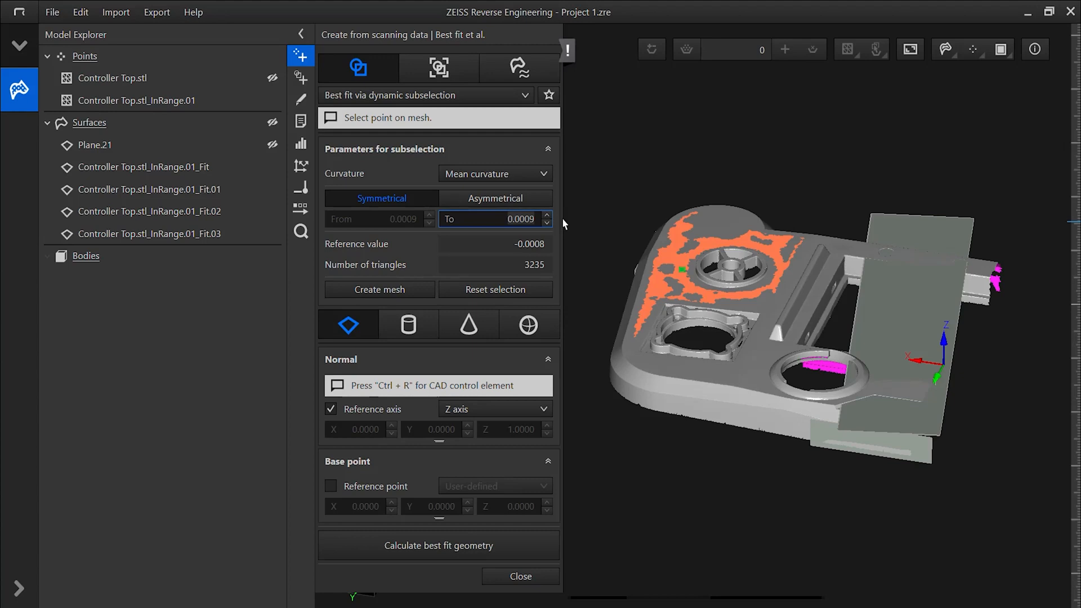
click(693, 370)
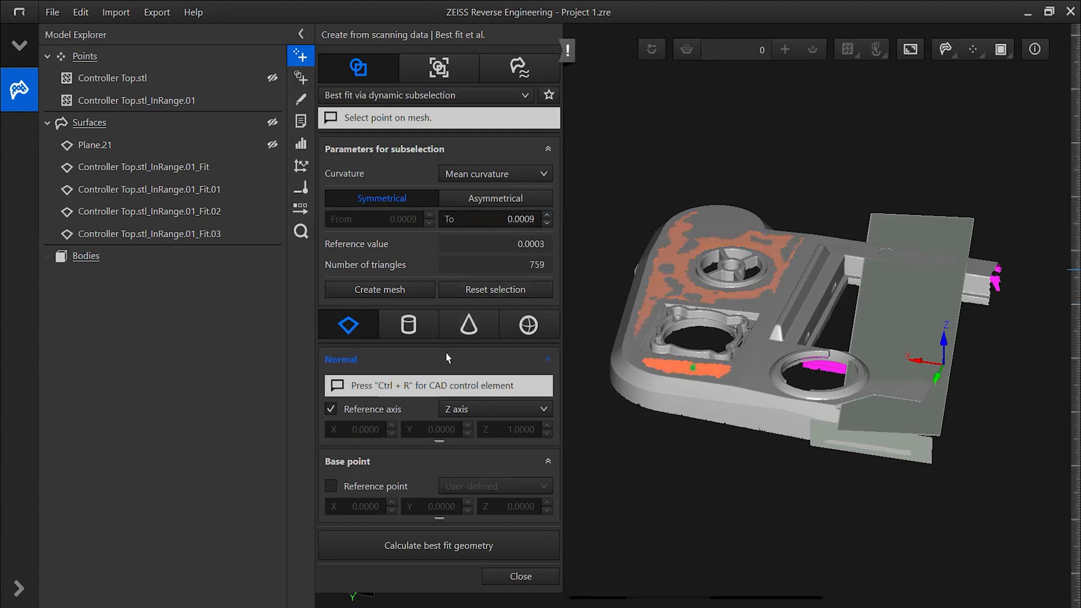
click(417, 540)
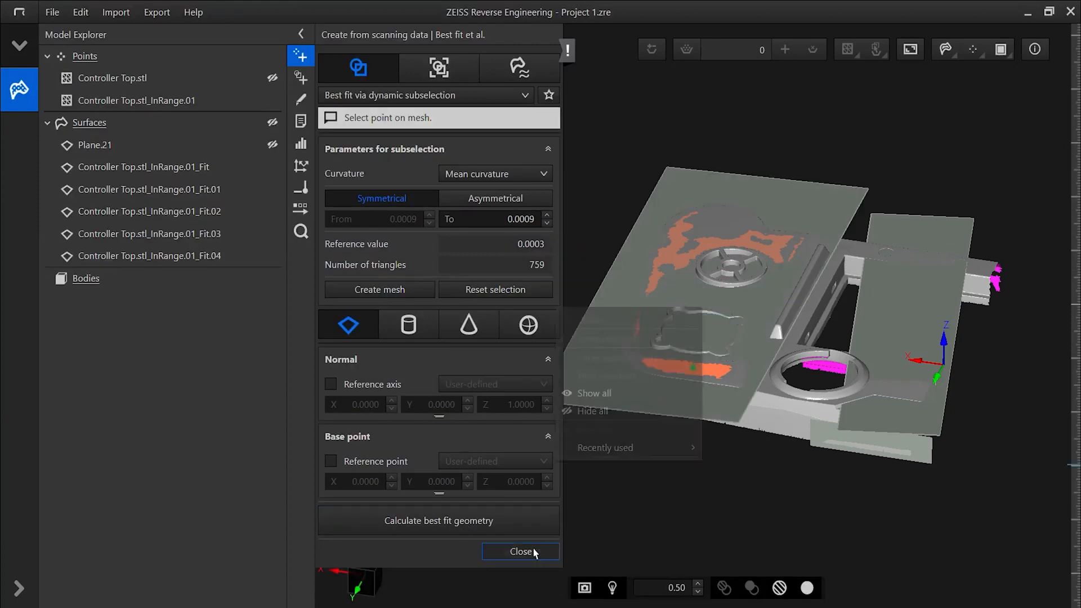
click(532, 549)
Step: Enlarge the small fitted plane on the controller's side wall to about 99 mm long and 28 mm wide
drag(487, 238, 407, 257)
drag(916, 359, 864, 430)
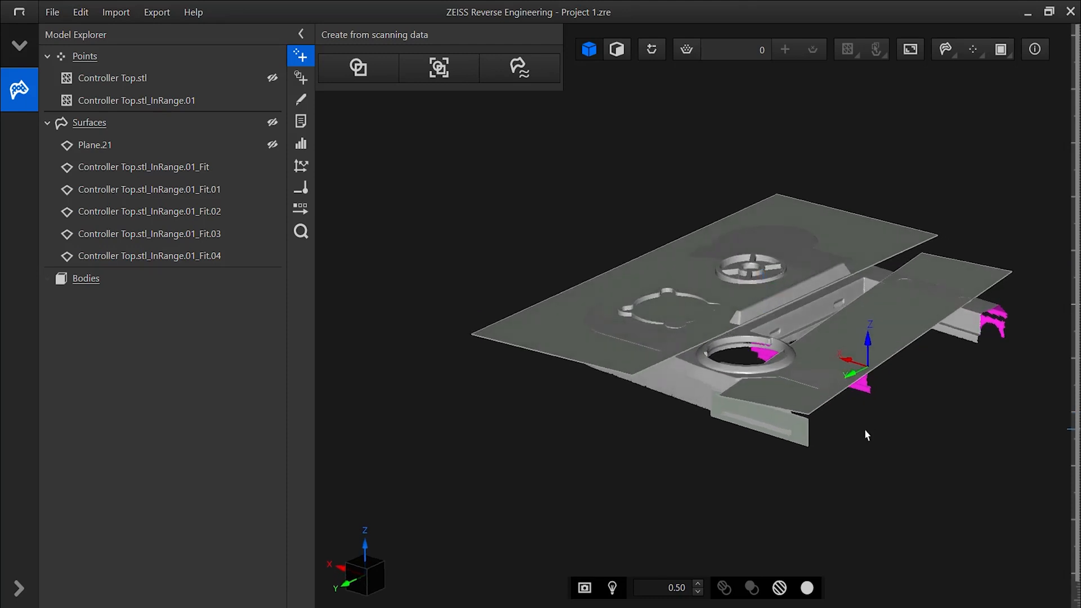
click(762, 421)
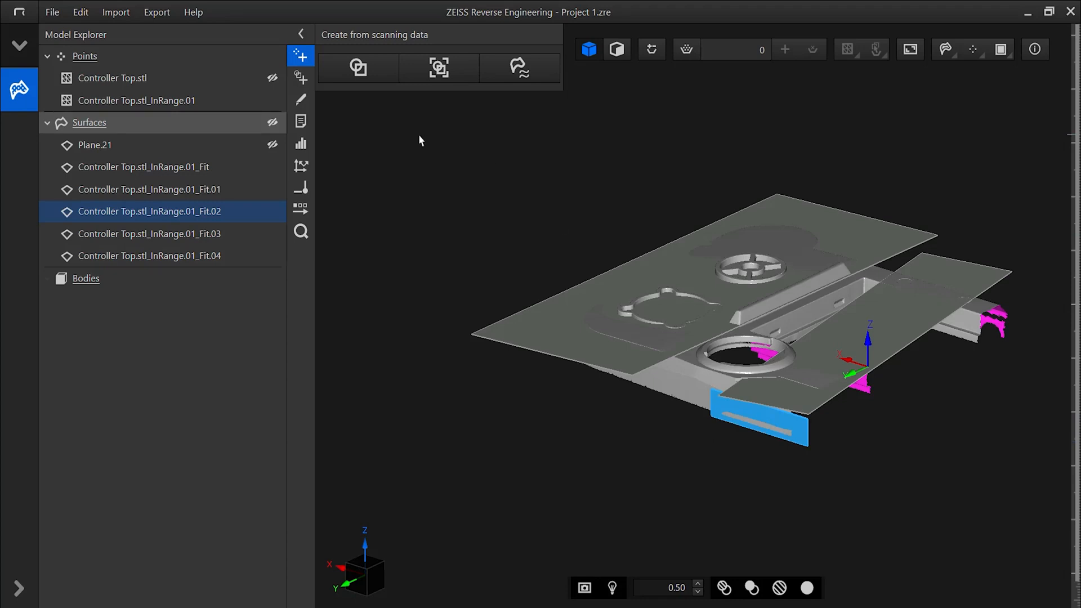
click(301, 122)
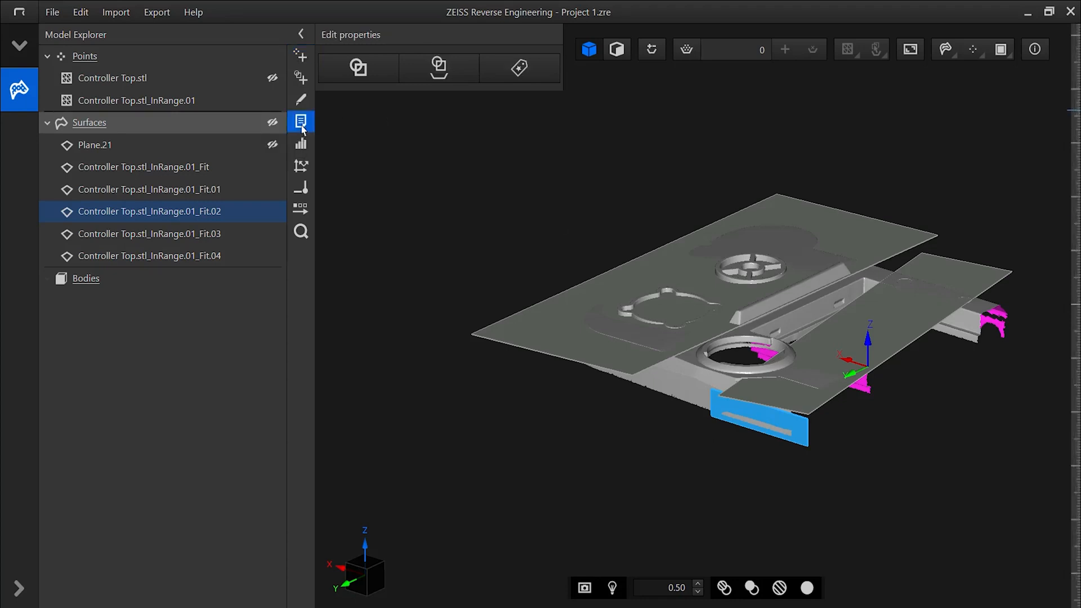
click(344, 79)
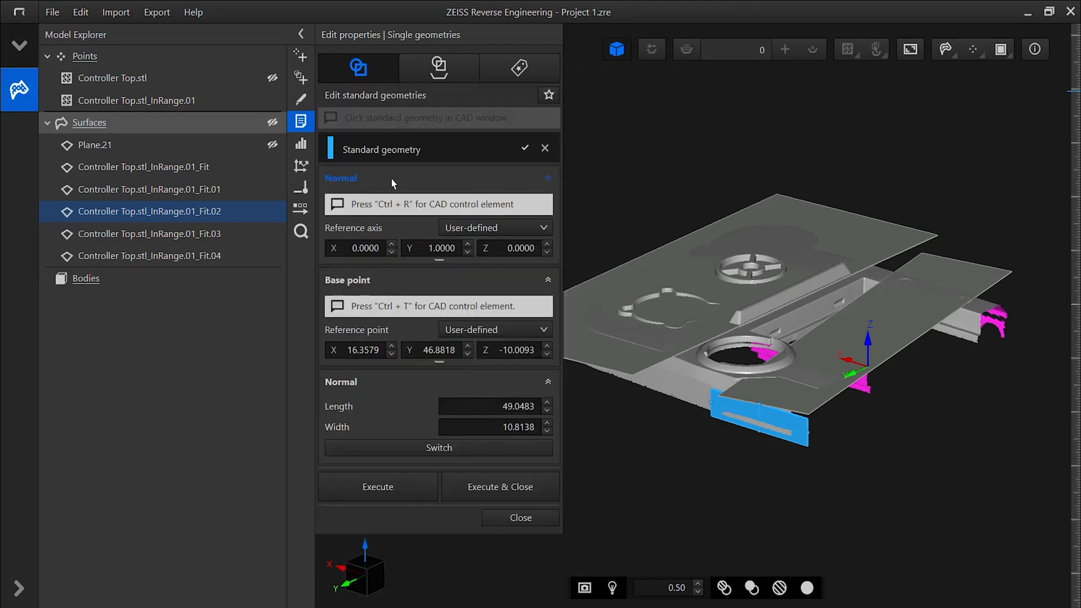
drag(759, 405, 663, 389)
click(412, 487)
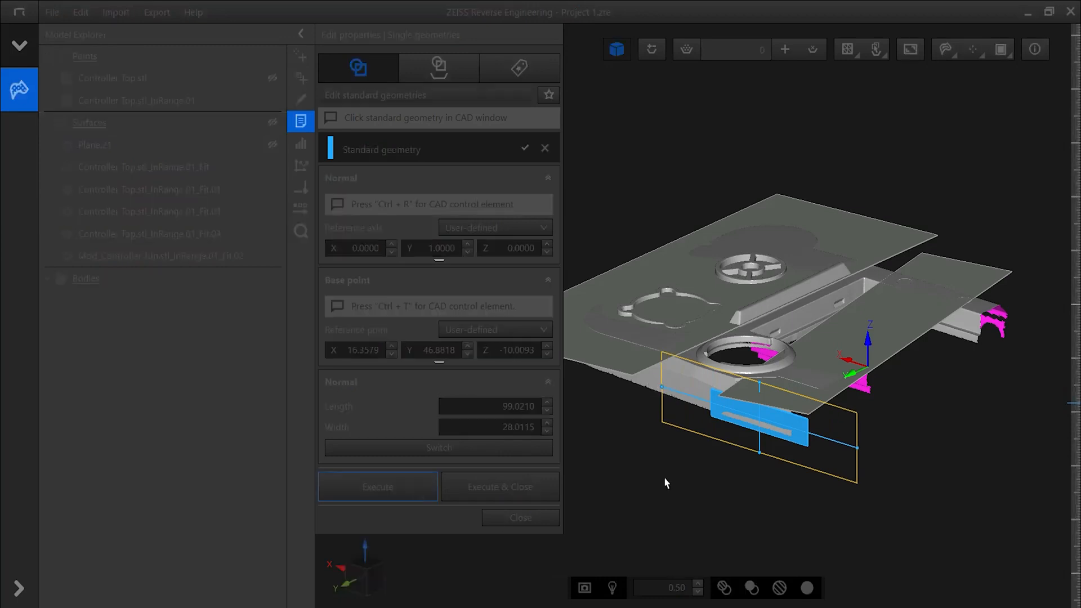
Step: Enlarge the fitted plane over the controller's middle section to about 83 mm long and 189 mm wide
click(828, 351)
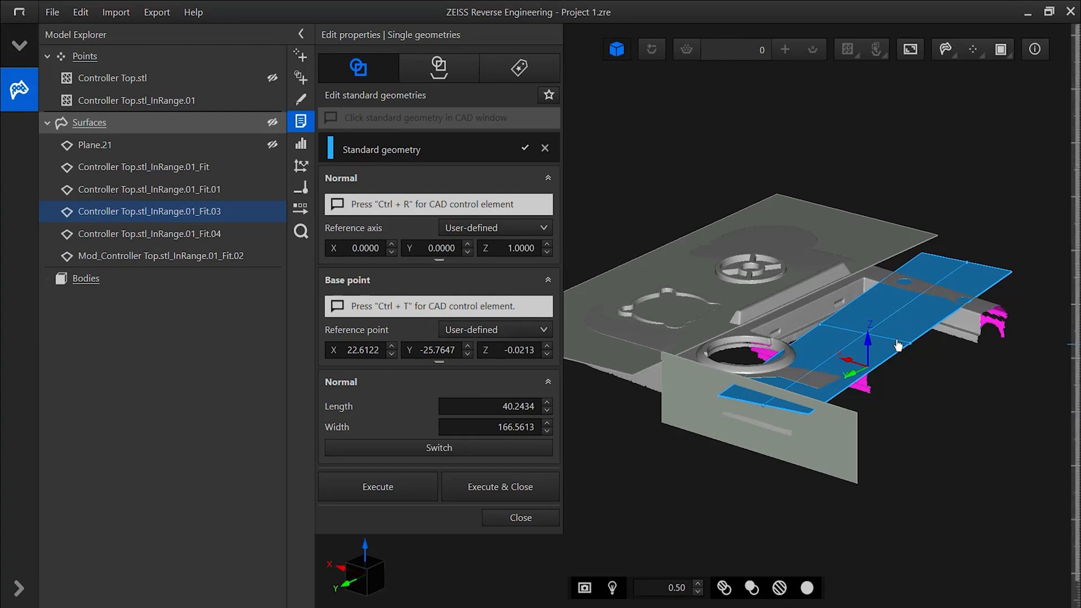
drag(912, 351, 843, 379)
drag(764, 406, 750, 430)
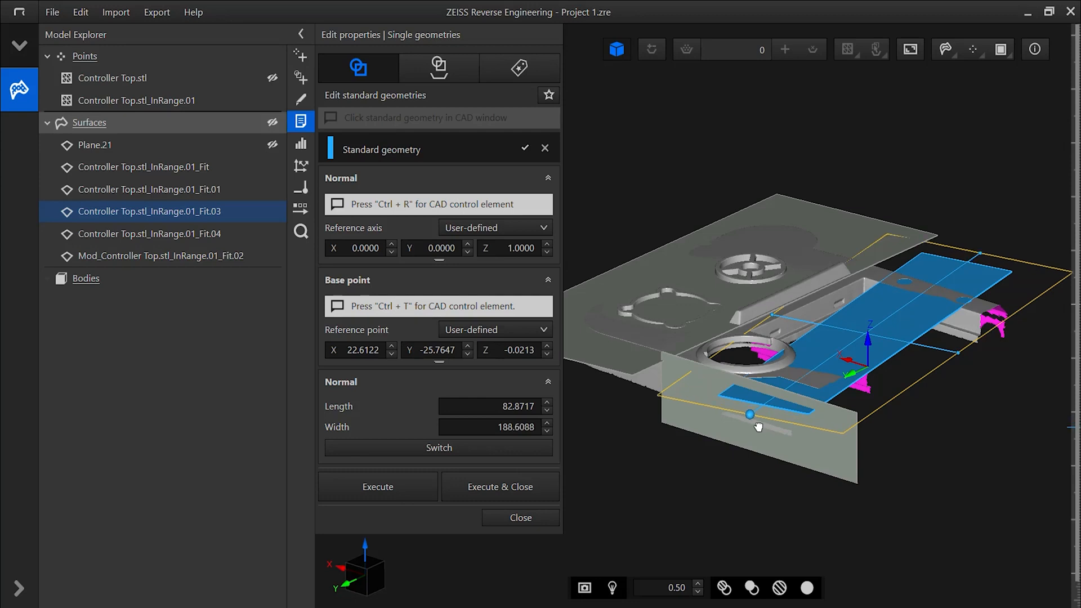
click(389, 487)
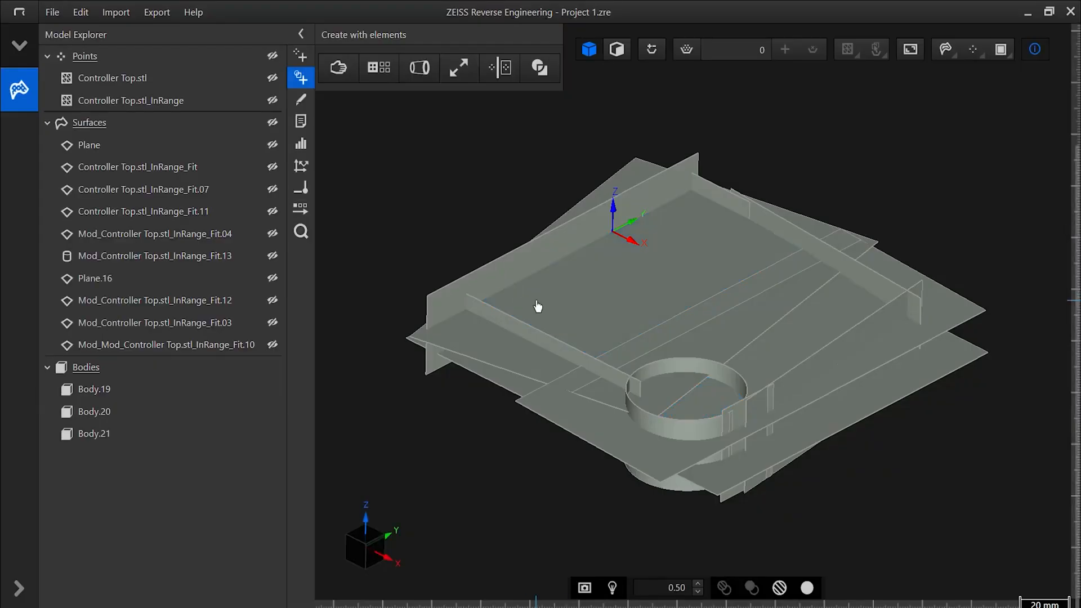
Step: Select Body.20 and Body.21 and show only these two bodies
right_click(362, 239)
click(385, 193)
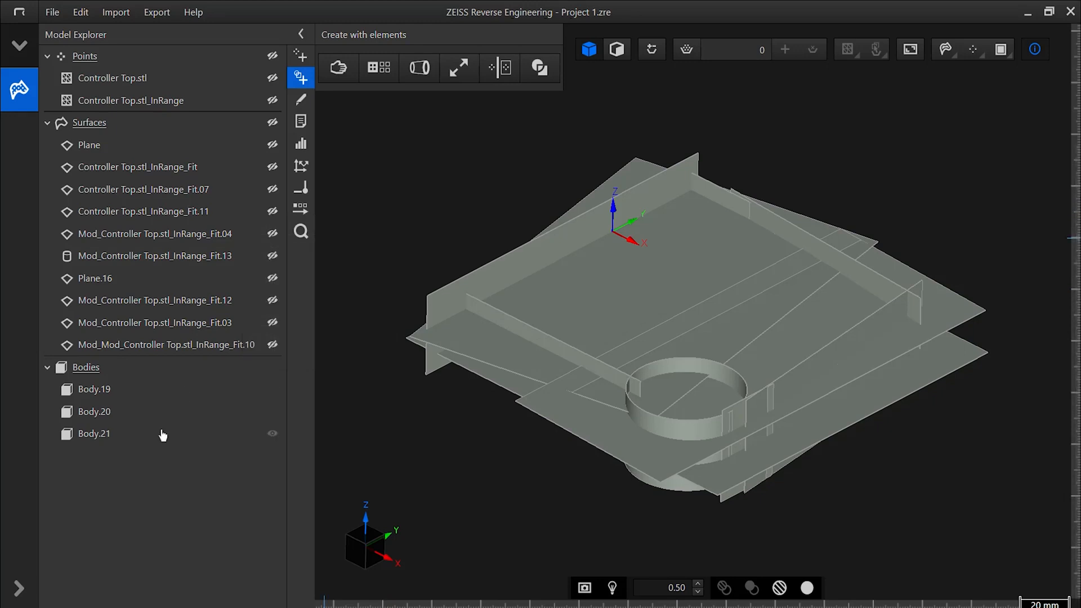
click(163, 434)
ctrl+click(170, 418)
right_click(394, 200)
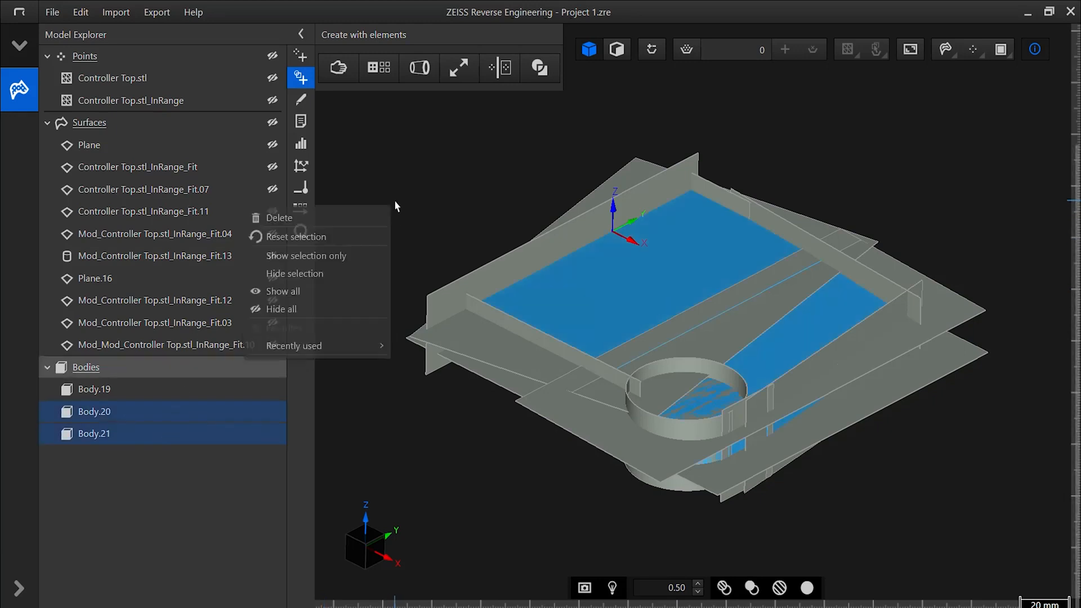
click(317, 260)
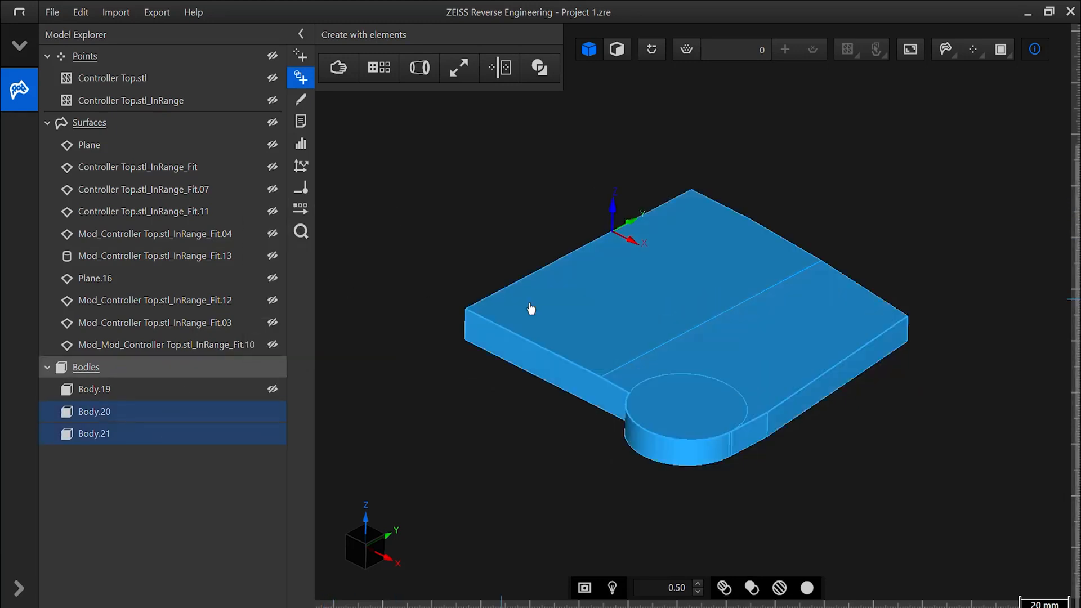
Step: Unite Body.20 and Body.21 into one body and hide the two original bodies
click(540, 67)
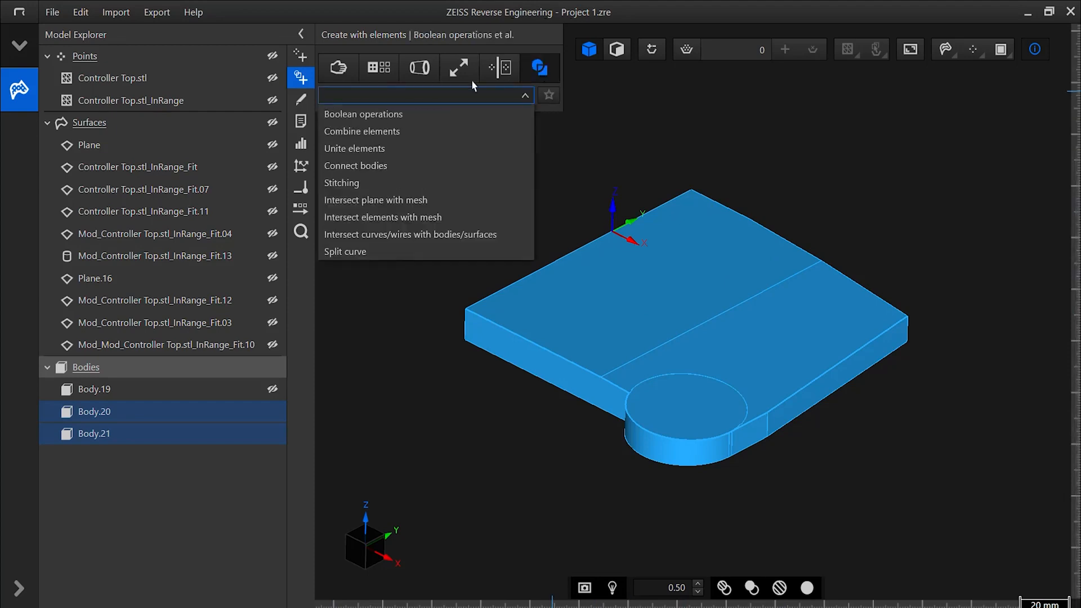
click(382, 150)
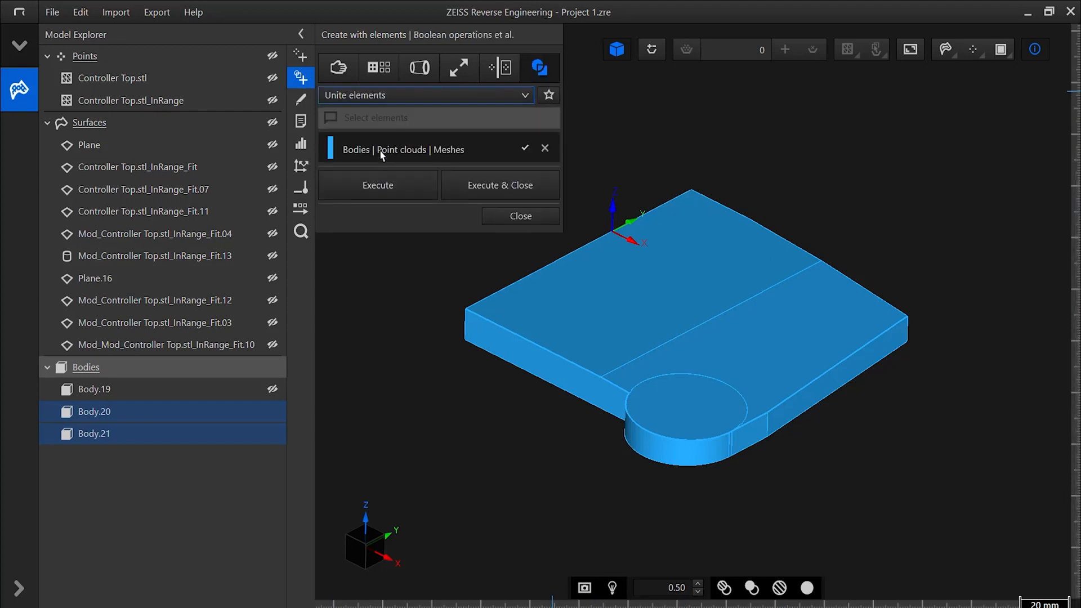
click(480, 181)
right_click(435, 178)
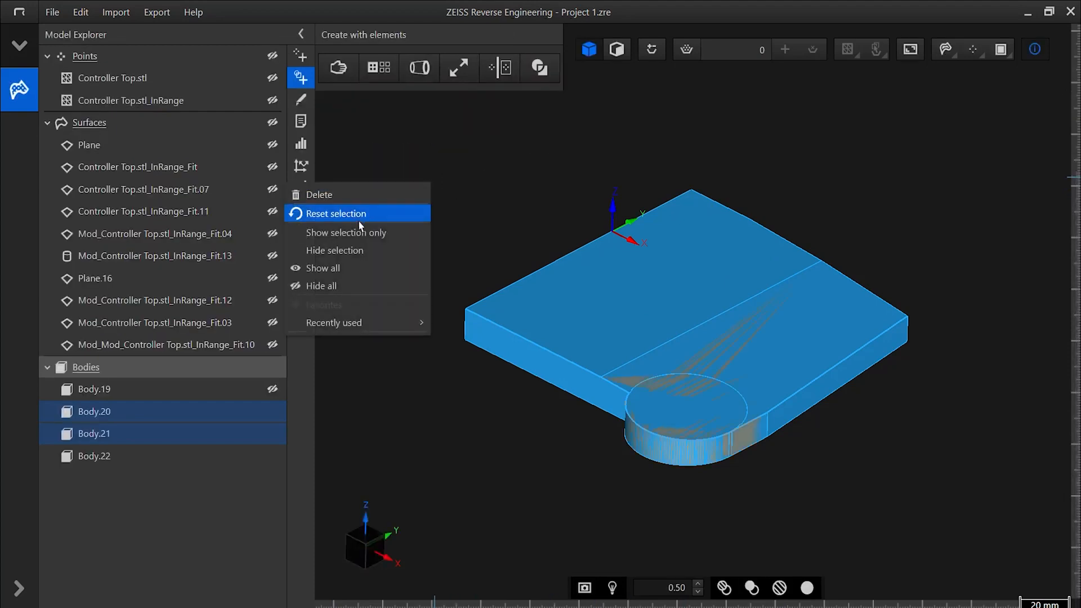
click(359, 250)
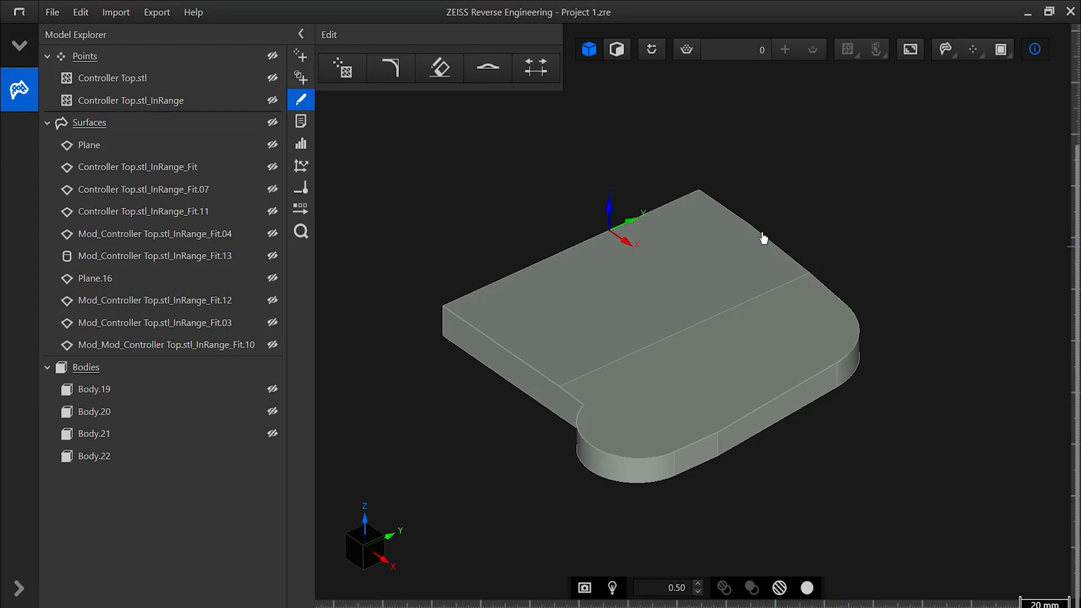
Step: Chamfer the outer top edges of the controller body with a first width of 5 and an angle of 45°
click(390, 68)
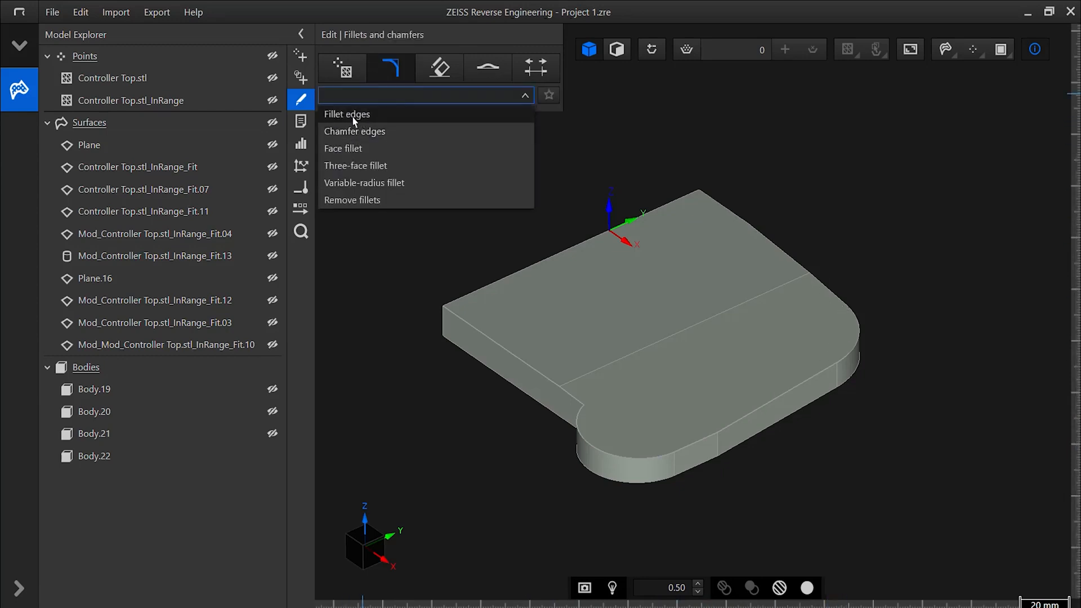
click(358, 137)
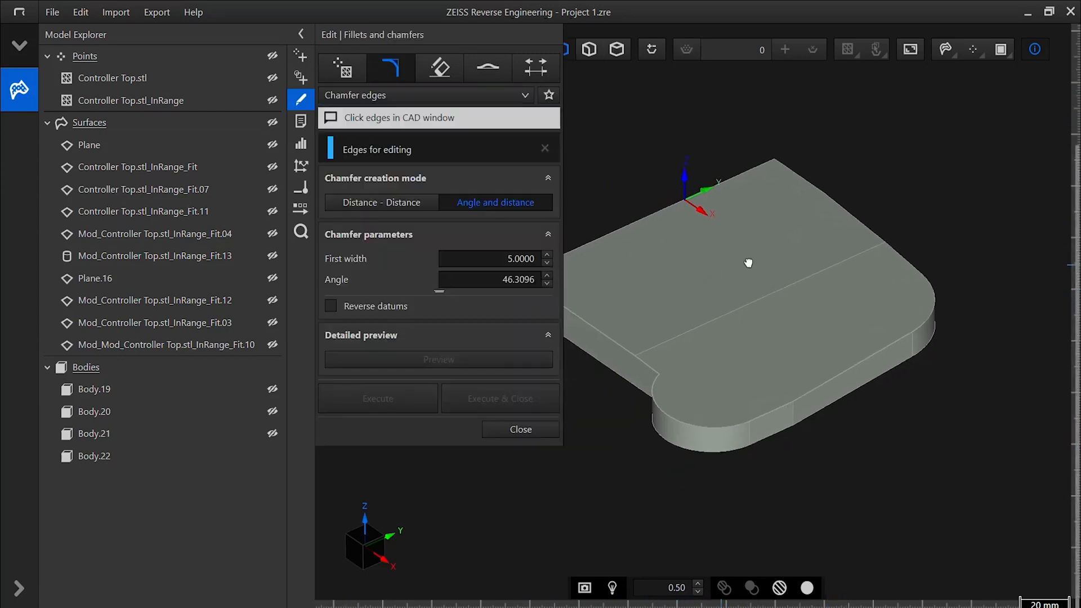
click(687, 327)
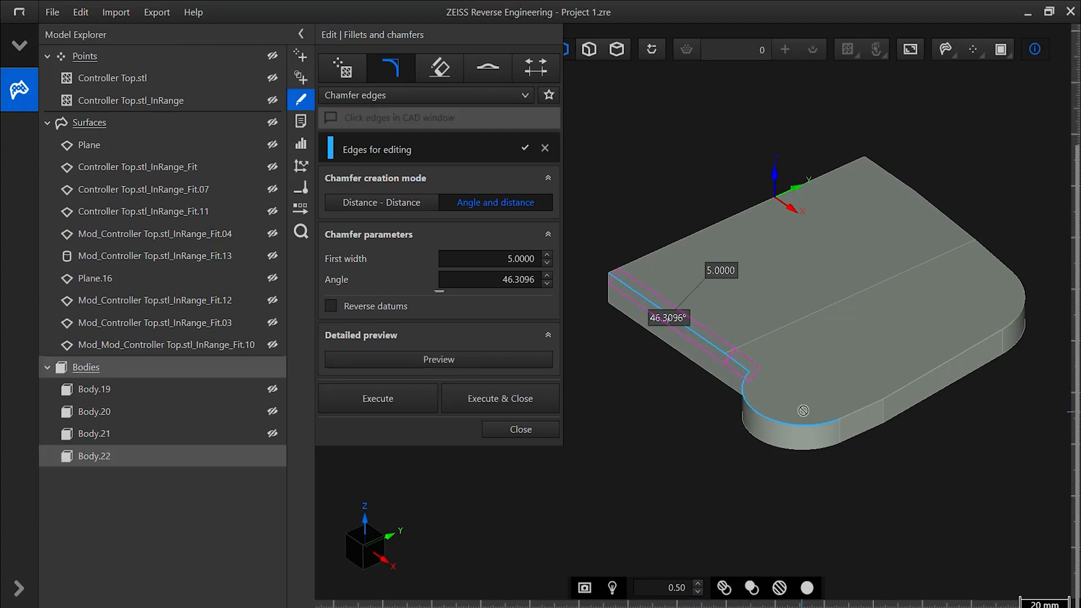
middle_drag(900, 397, 562, 475)
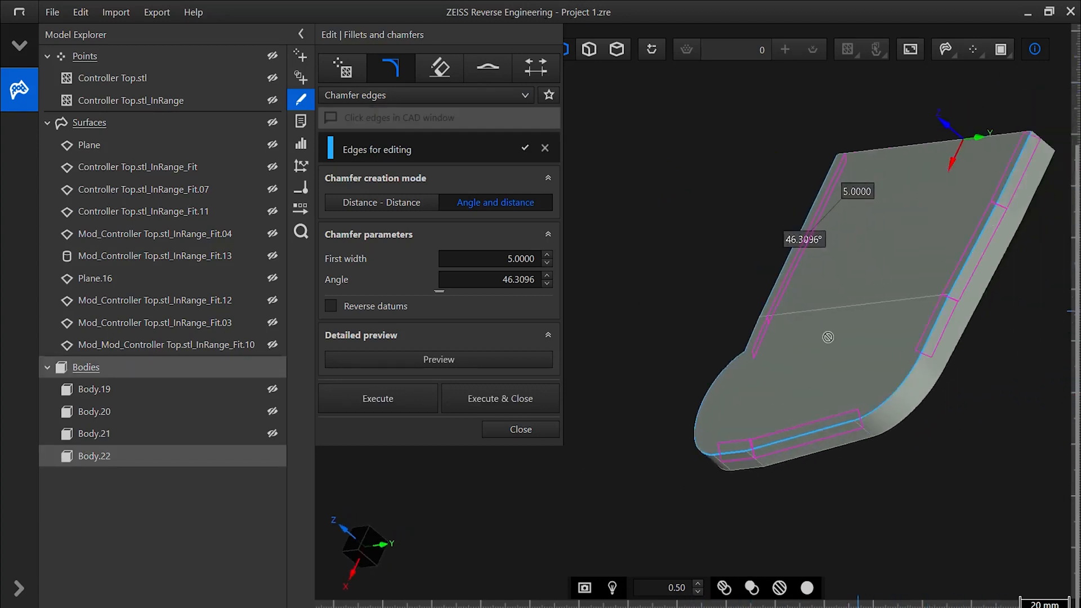
middle_drag(974, 216, 980, 309)
click(483, 280)
text(45)
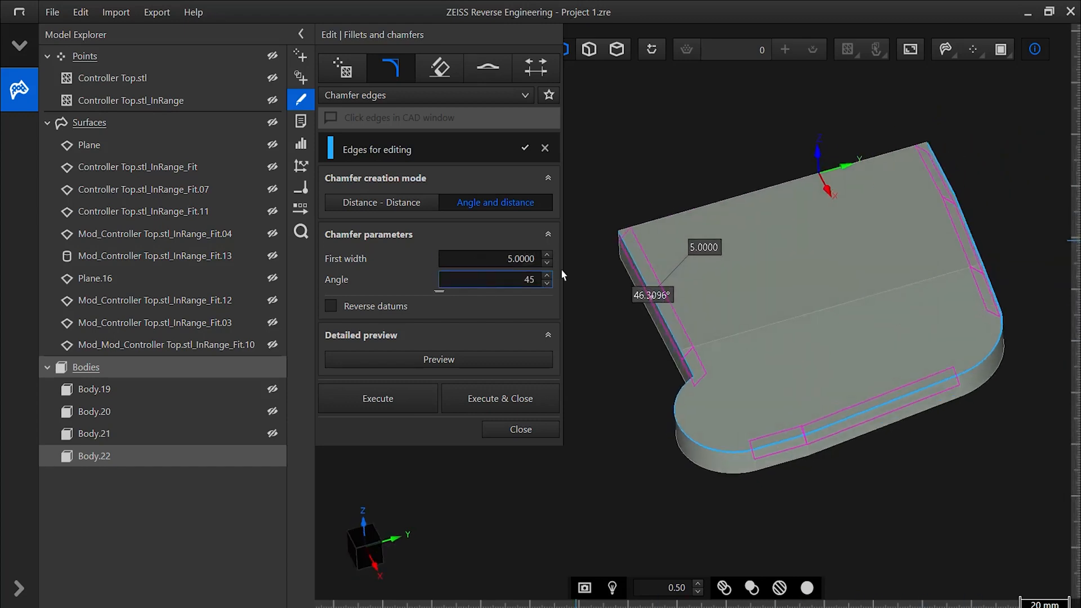
click(485, 398)
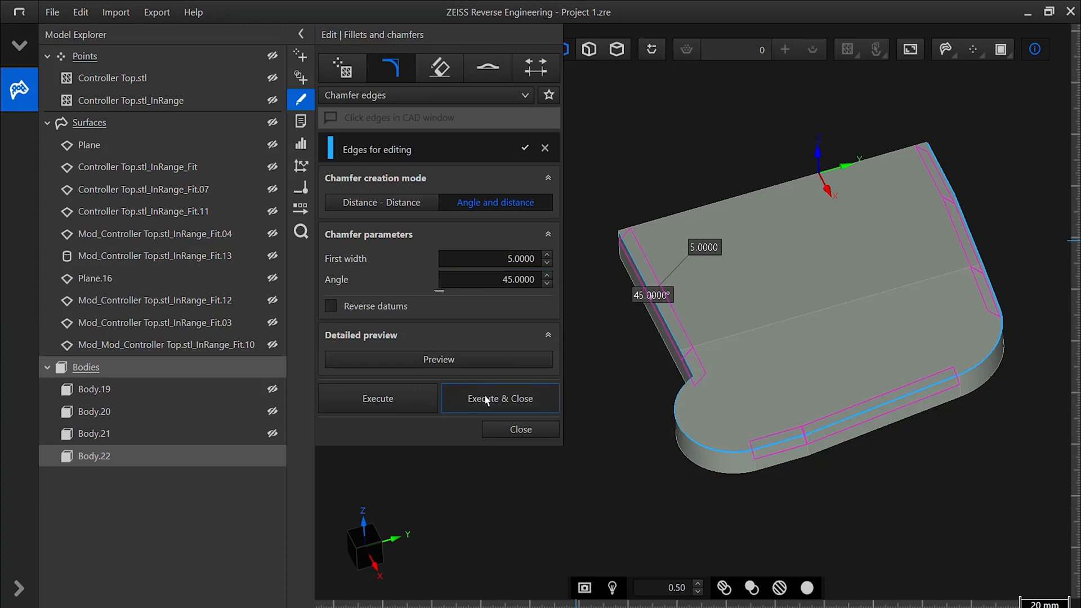
Step: Show the in-range scan mesh over the chamfered body for comparison, and hide Body.22
middle_drag(597, 473, 725, 423)
middle_drag(628, 408, 499, 423)
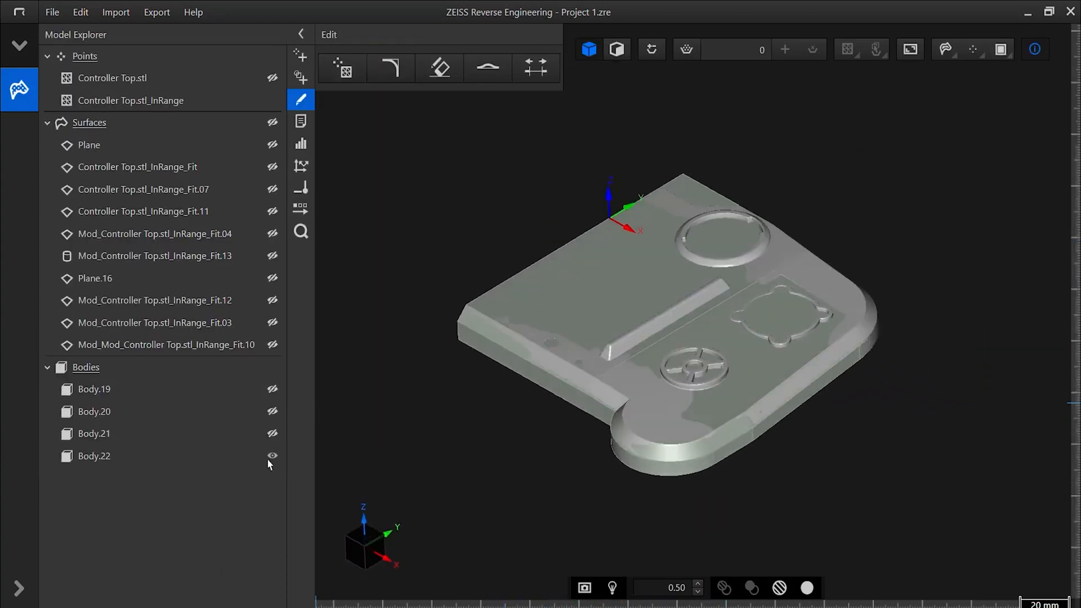
click(272, 456)
Step: Start a best fit via dynamic subselection and select the inner side-arm hole's wall with a symmetrical mean curvature limit of 0.2
scroll(572, 463, up, 3)
mouse_move(571, 463)
middle_down()
mouse_move(569, 494)
mouse_move(578, 452)
middle_up()
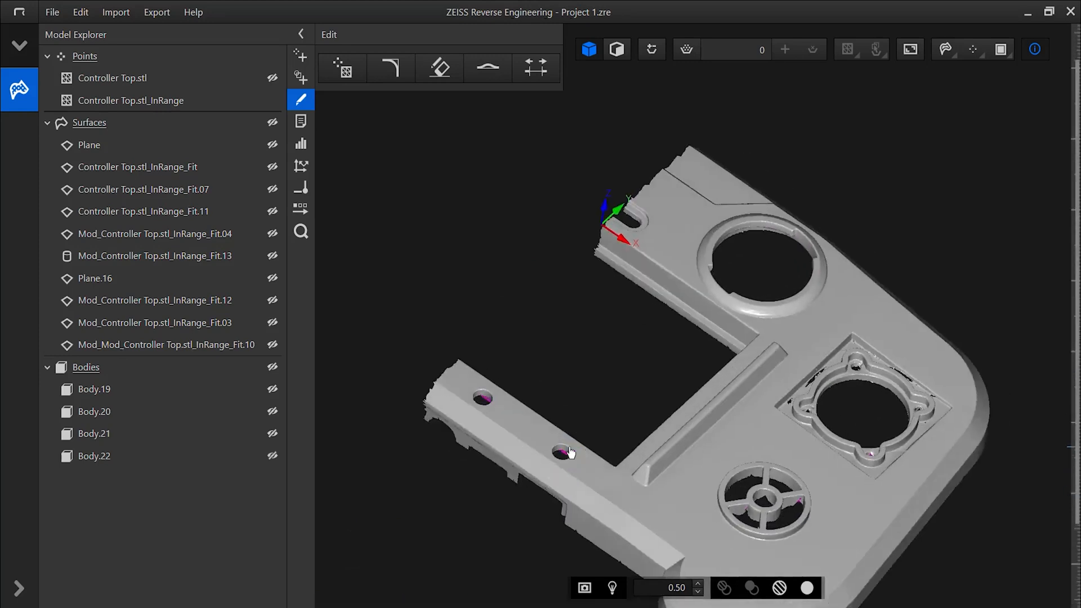
middle_drag(615, 400, 625, 315)
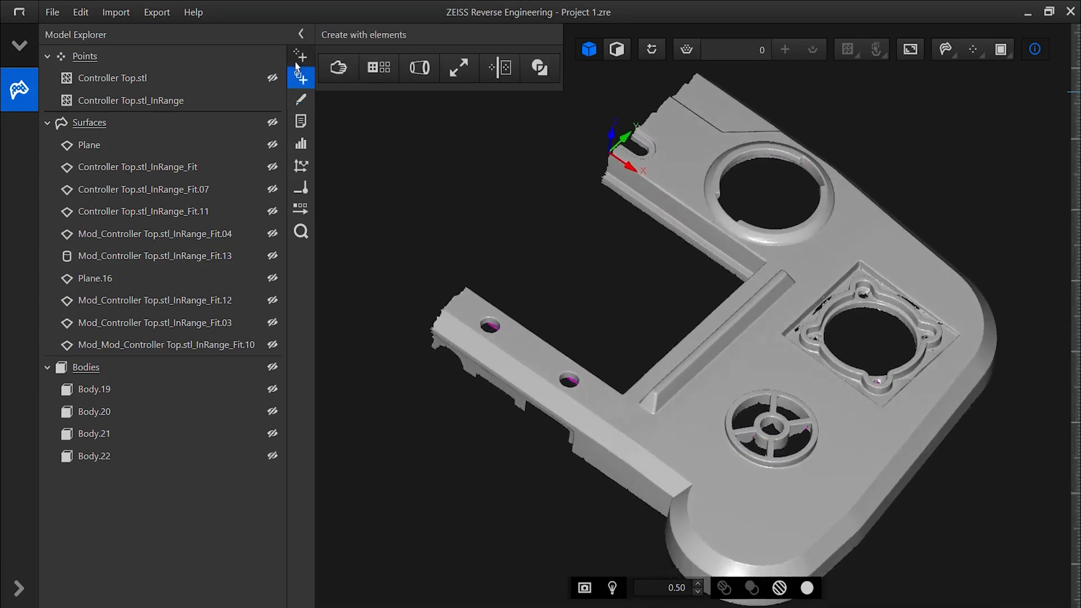
click(298, 61)
click(363, 72)
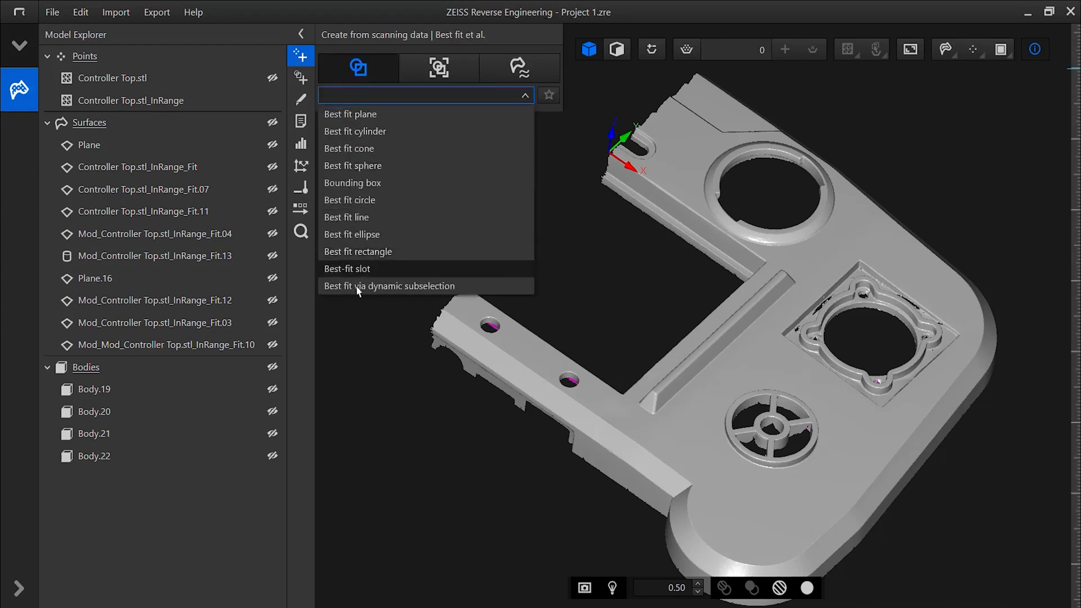
click(377, 290)
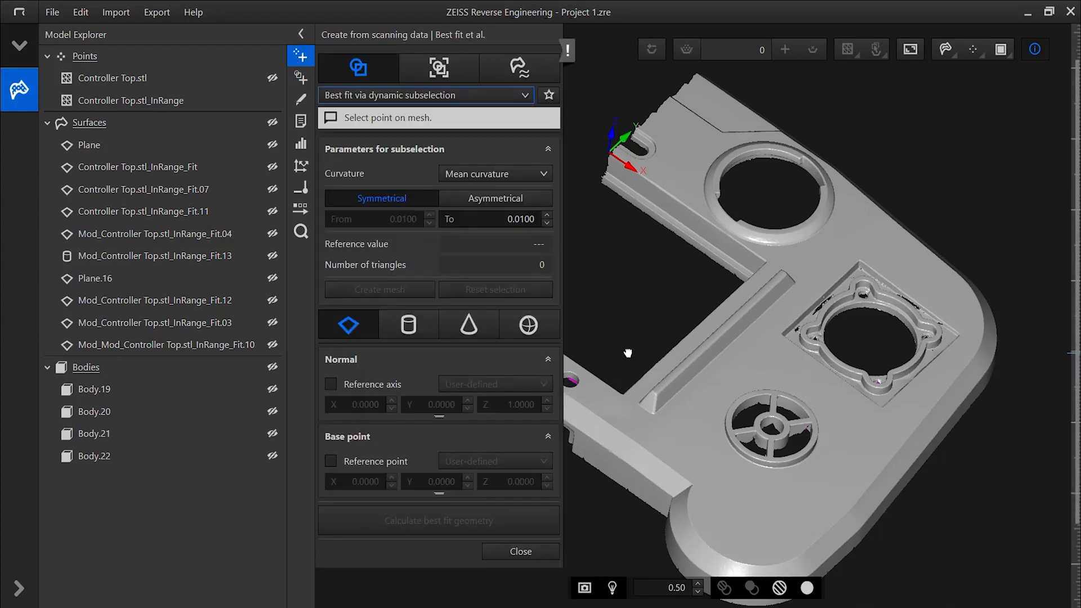
scroll(745, 337, up, 5)
scroll(746, 337, up, 2)
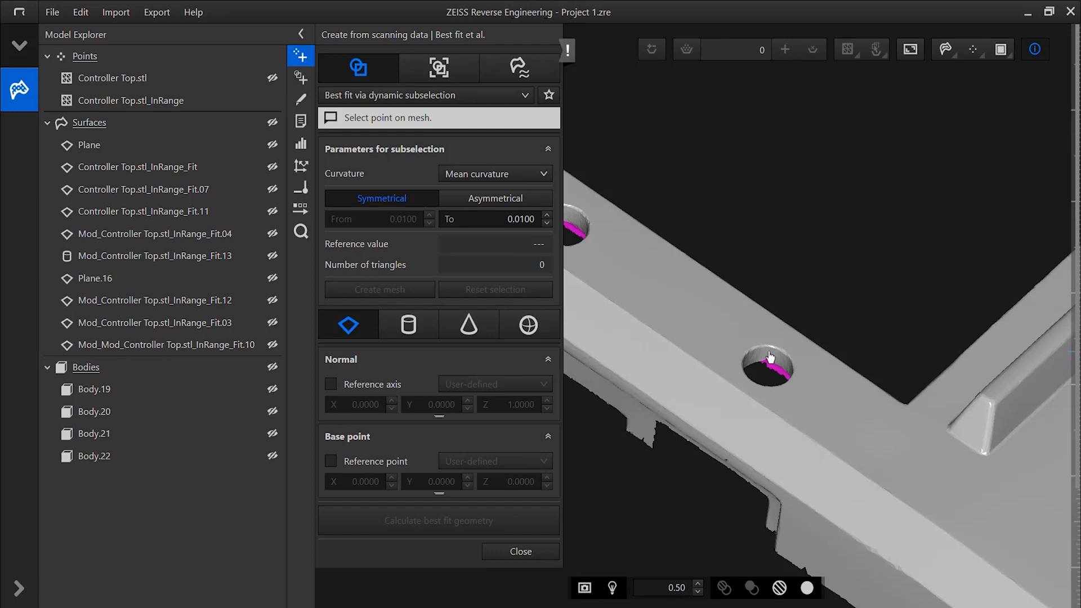
drag(499, 222, 592, 229)
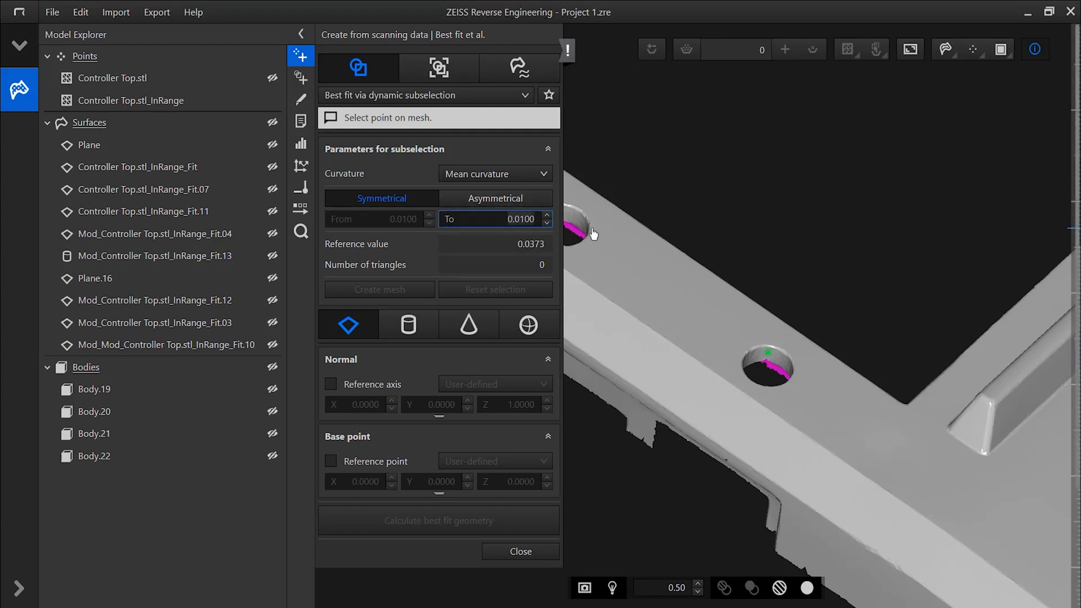
key(Return)
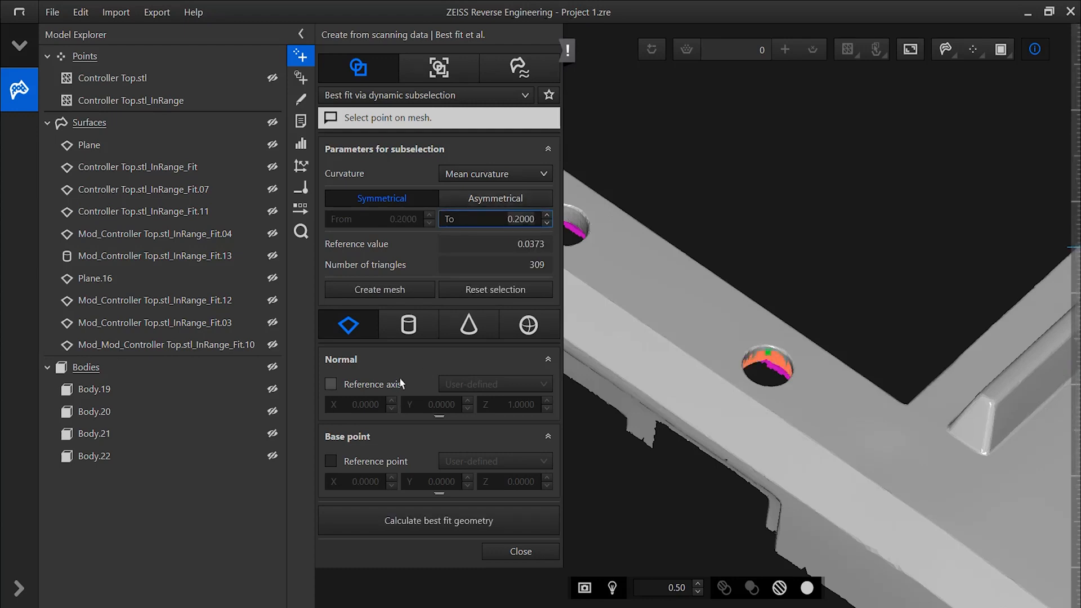
Step: Fit a Gaussian cylinder surface to the selected hole wall with the Z axis as reference axis
click(414, 328)
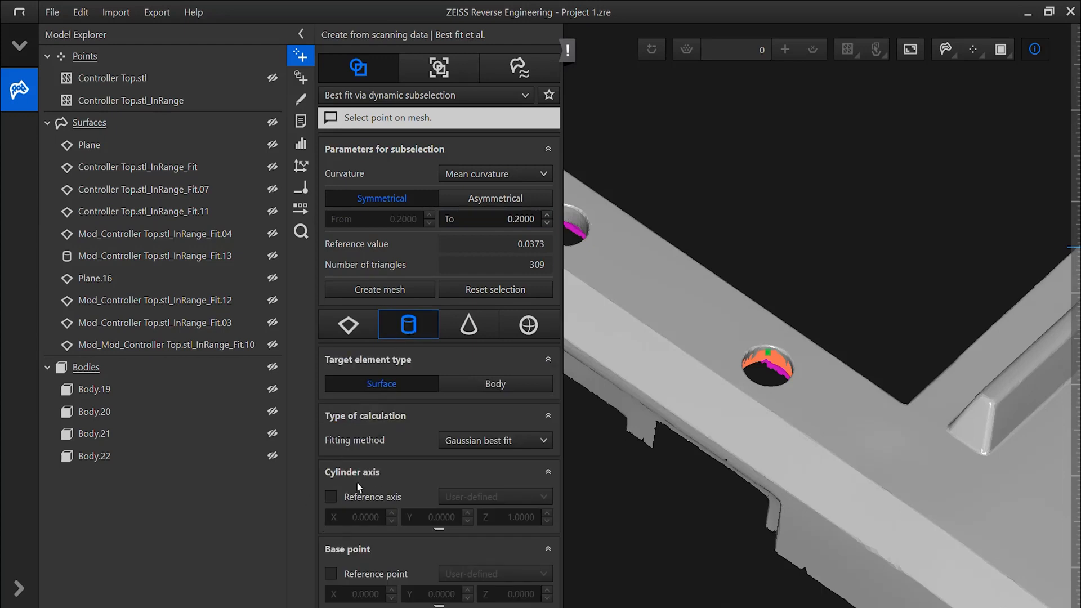
click(331, 496)
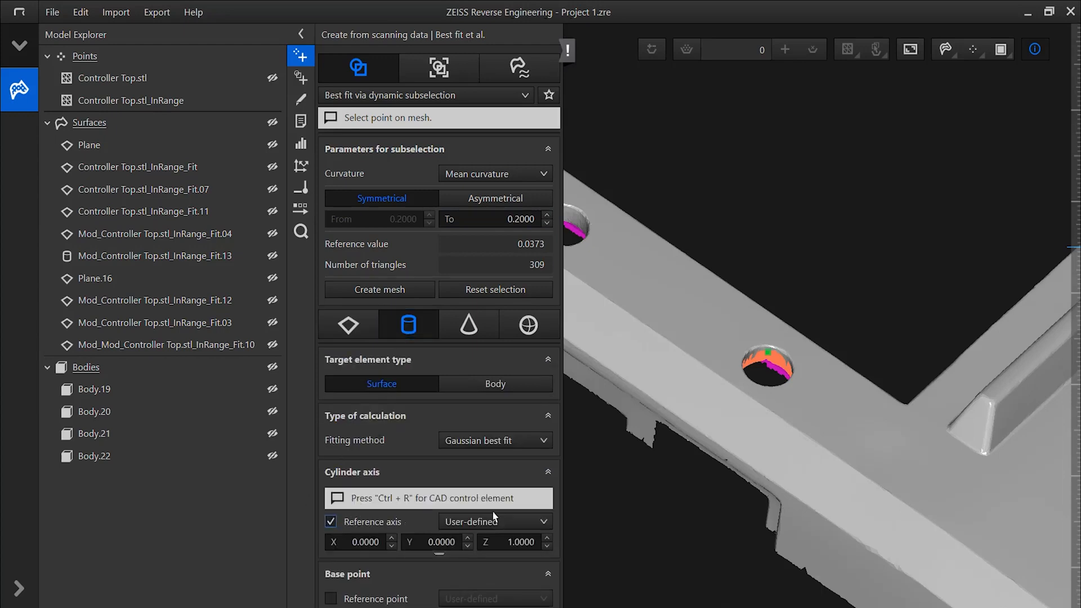
click(492, 522)
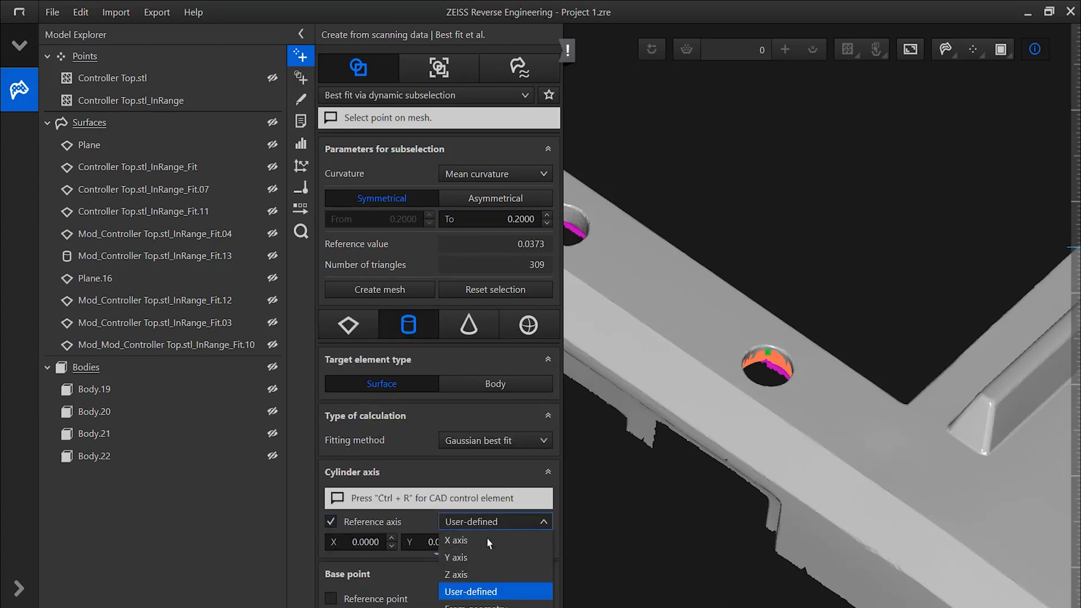
click(481, 569)
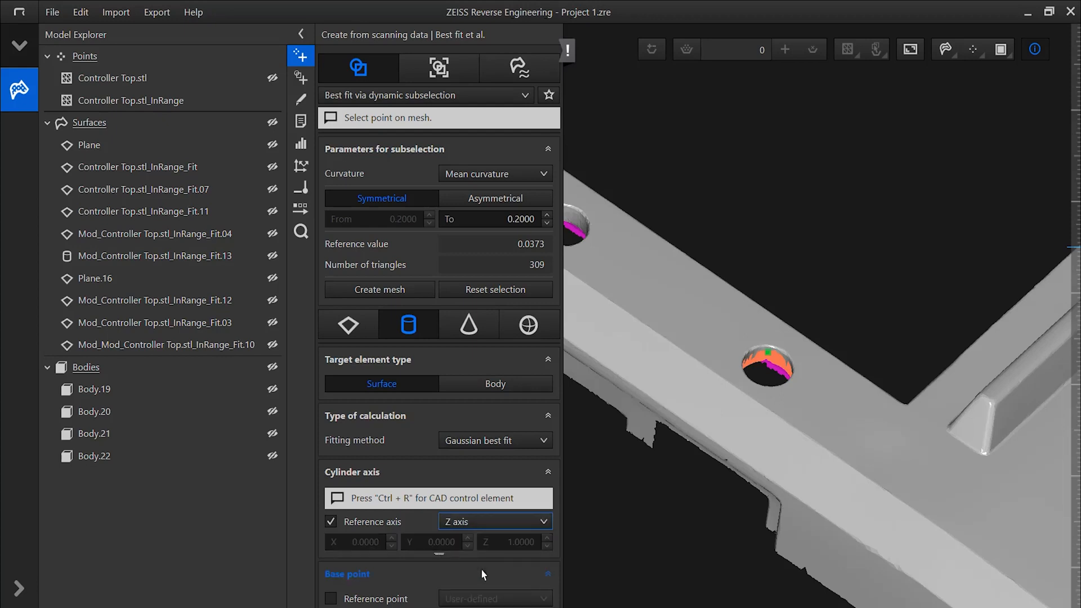
click(547, 147)
click(434, 570)
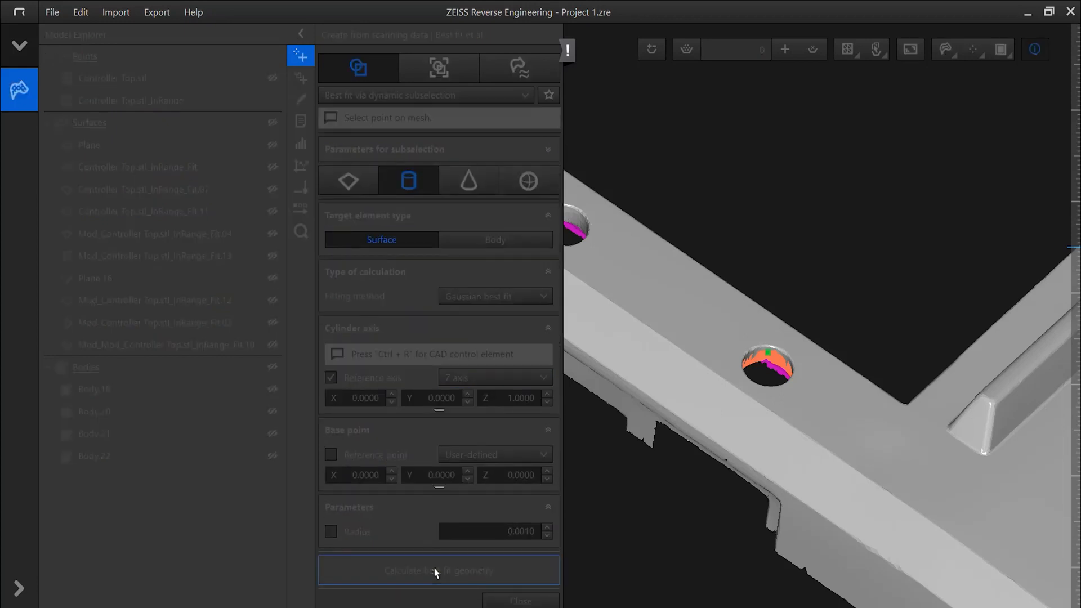
click(520, 601)
Step: Open the fitted hole cylinder's standard geometry for editing and lengthen it upward to about 27 mm
middle_drag(783, 246, 723, 149)
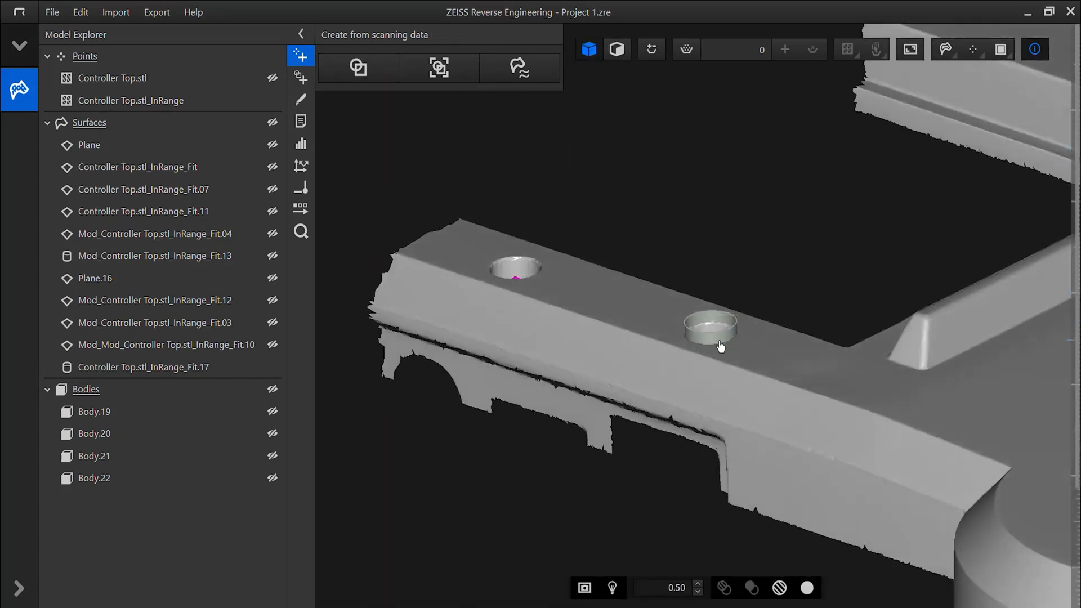
click(720, 346)
middle_drag(669, 499, 716, 511)
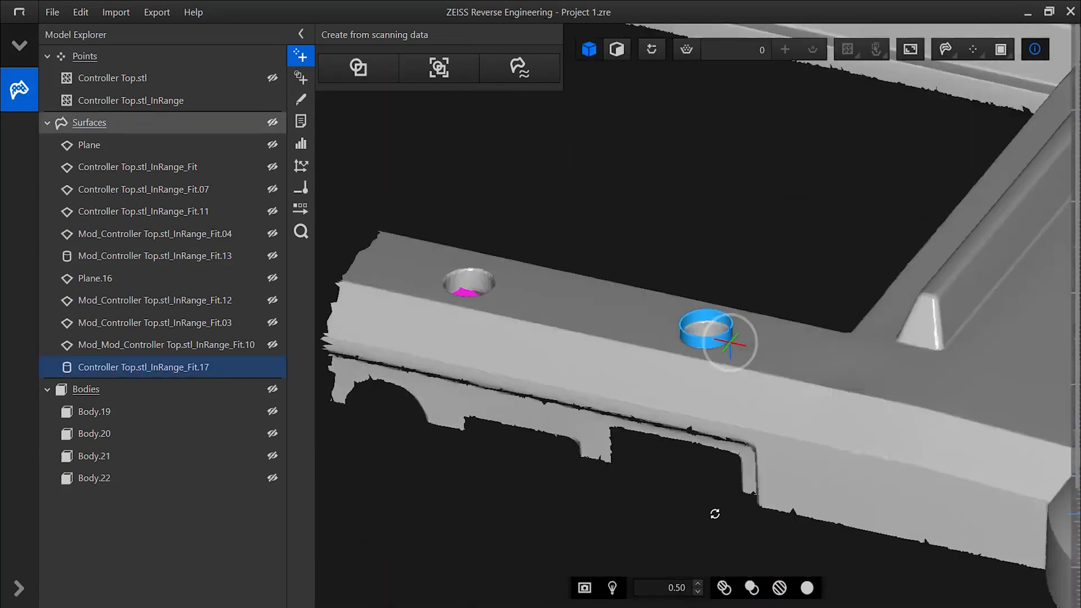
click(301, 101)
click(301, 121)
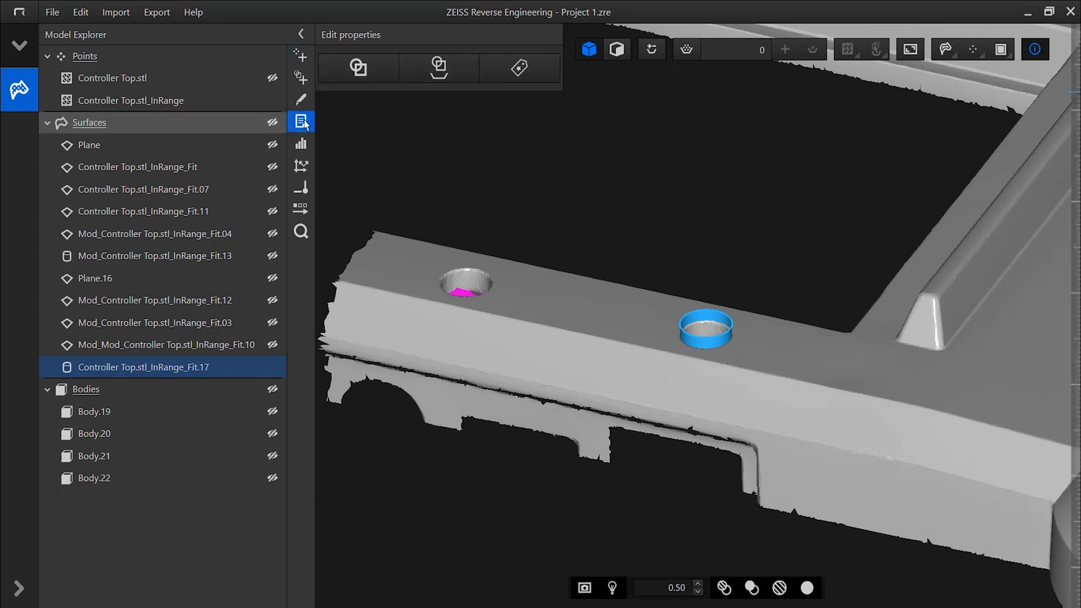
click(358, 68)
drag(706, 325, 716, 149)
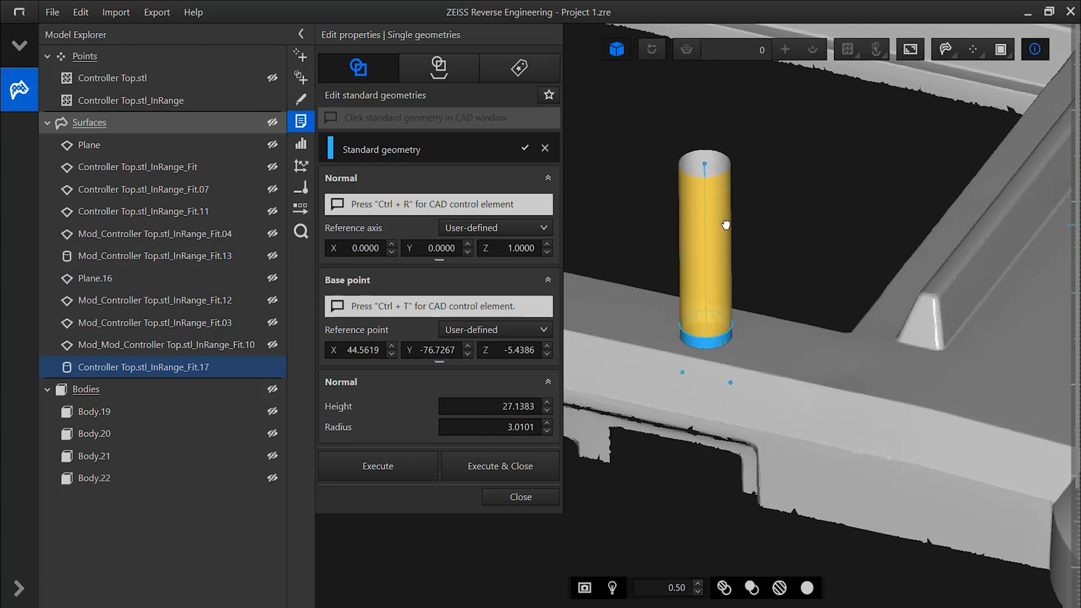
Step: Lower the cylinder's base point to about Z -19.44, set its reference axis to the Z axis, and apply the edit
mouse_move(703, 367)
drag(707, 359, 709, 454)
middle_drag(674, 459, 627, 436)
scroll(755, 229, down, 2)
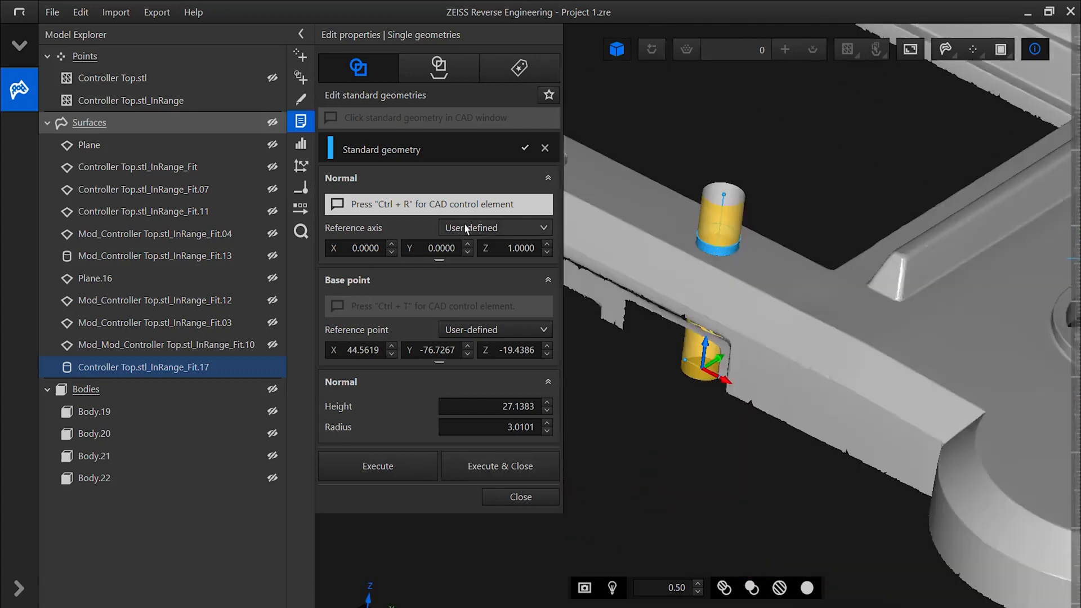
click(496, 228)
click(485, 278)
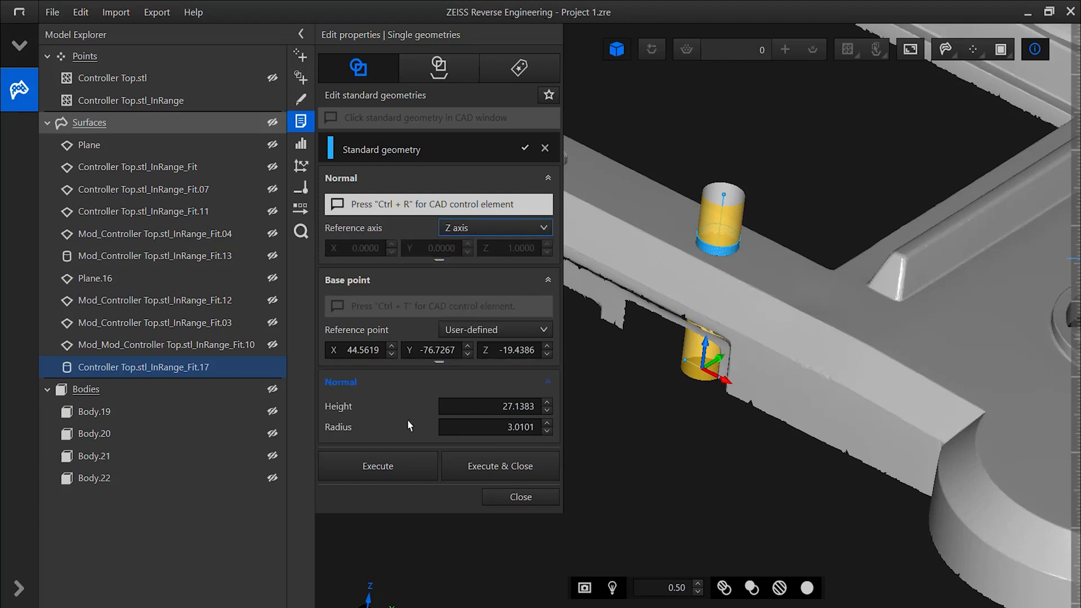
click(520, 471)
scroll(694, 402, down, 3)
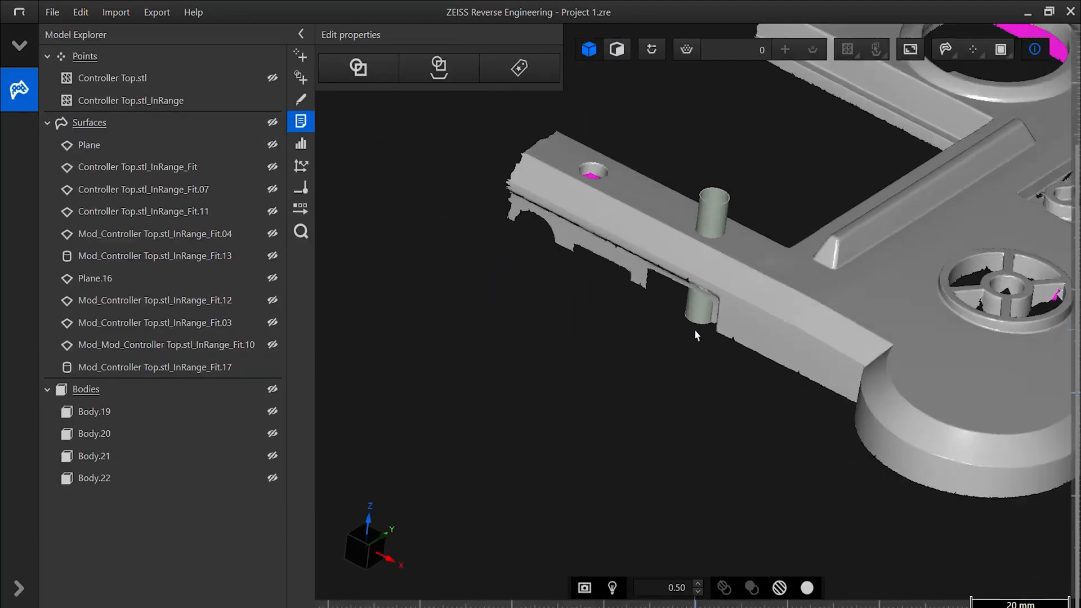
Step: Show only Body.22 and the extended hole cylinder, and select both of them
middle_drag(694, 329, 571, 439)
click(598, 325)
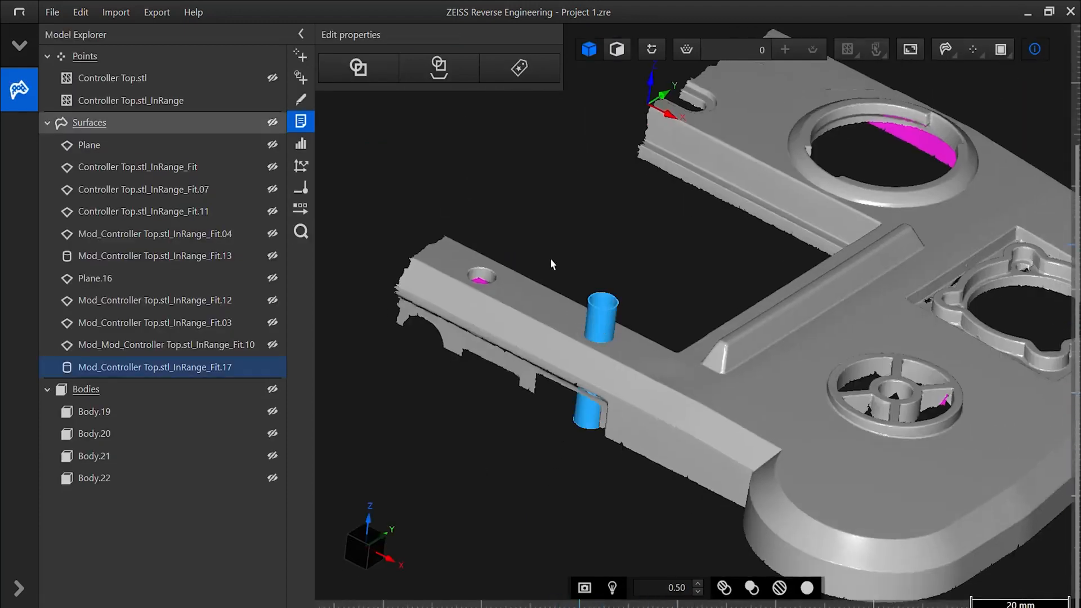
mouse_move(170, 481)
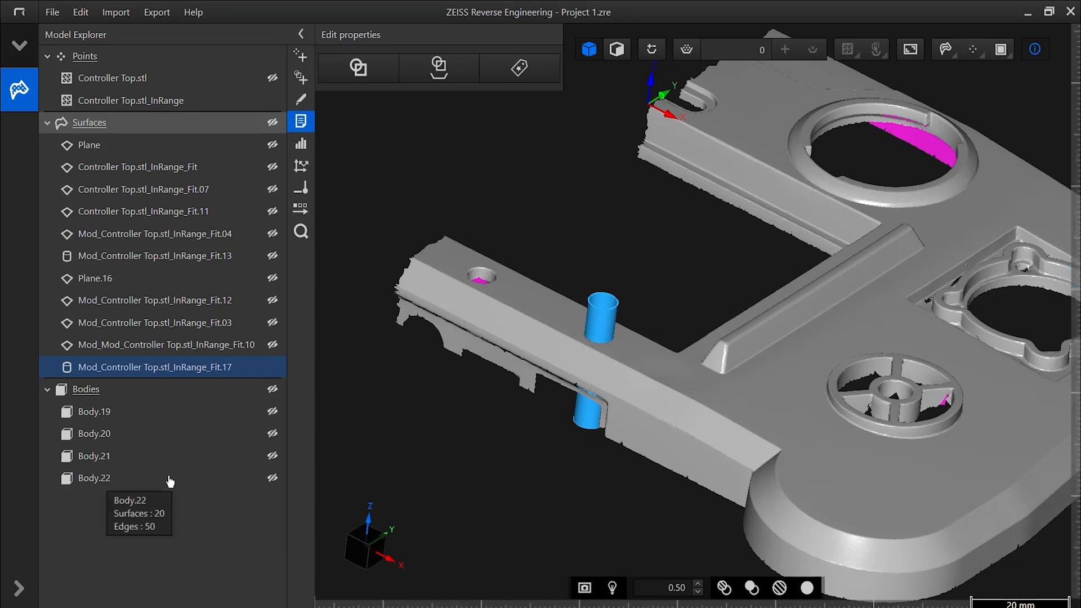
click(273, 478)
click(223, 478)
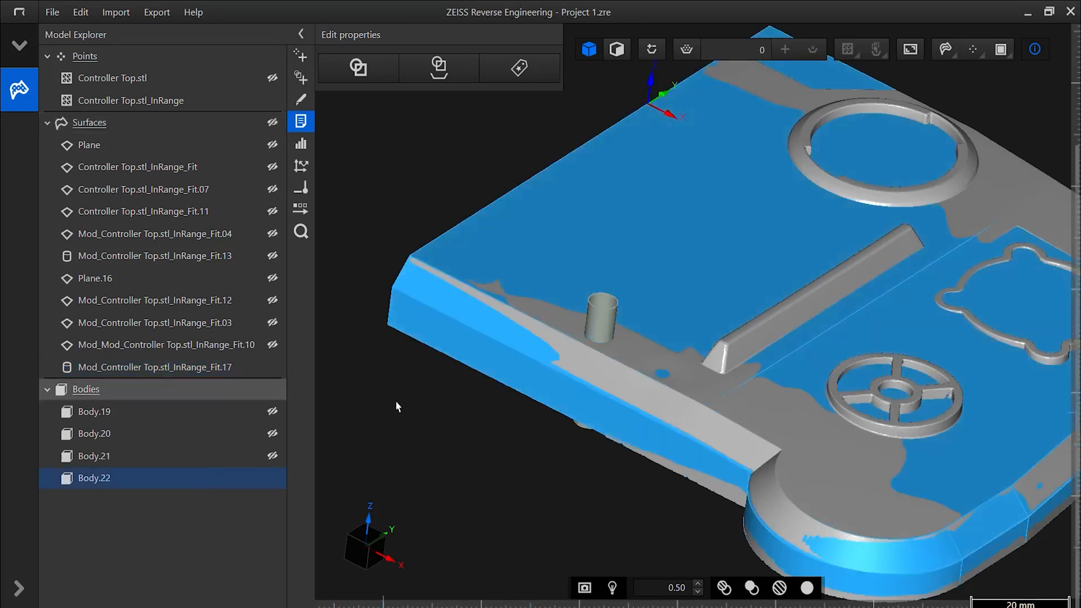
right_click(428, 403)
click(411, 454)
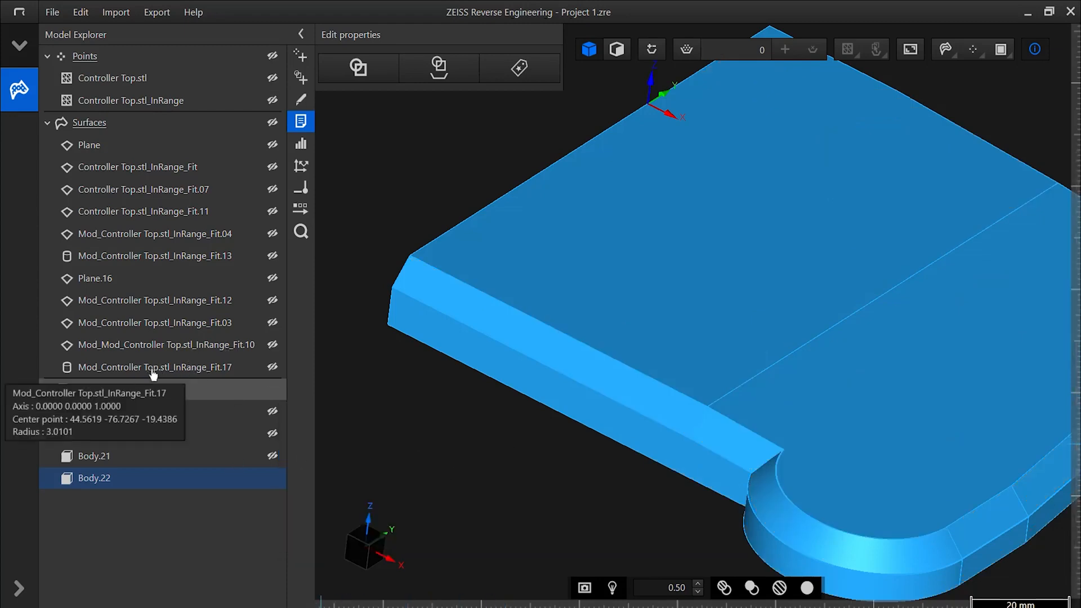
click(272, 366)
click(608, 326)
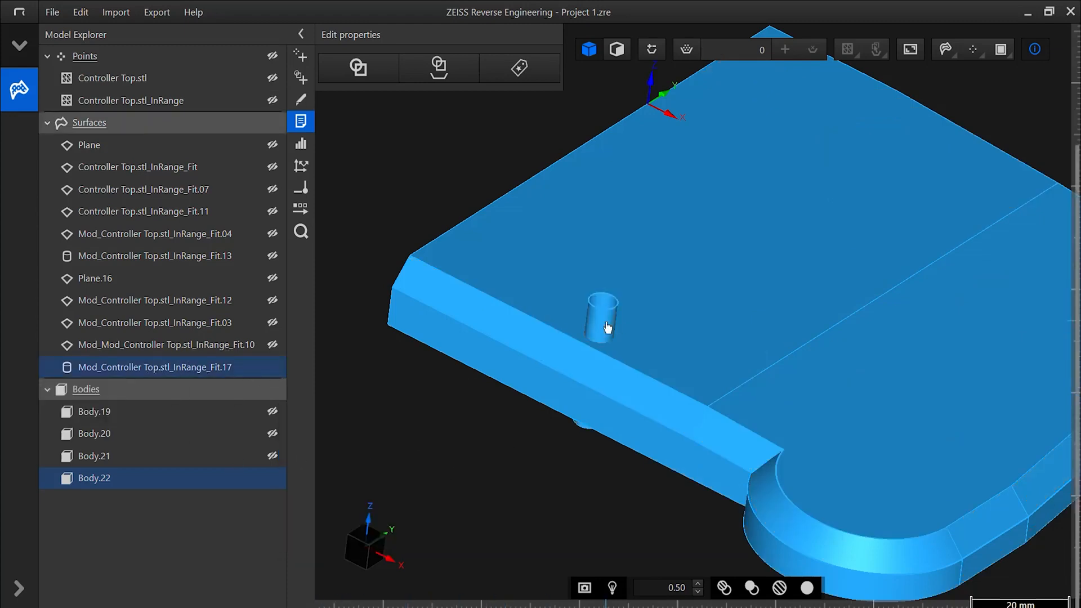
Step: Combine the controller body and the hole cylinder with Combine elements, and show only the resulting body
middle_drag(758, 259, 724, 272)
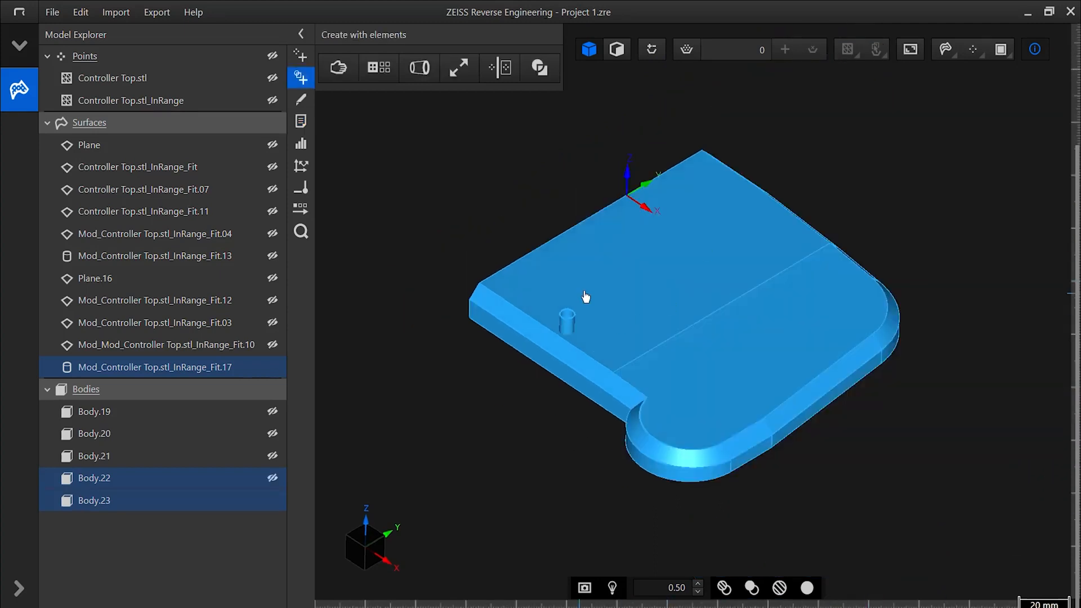
click(539, 68)
click(397, 141)
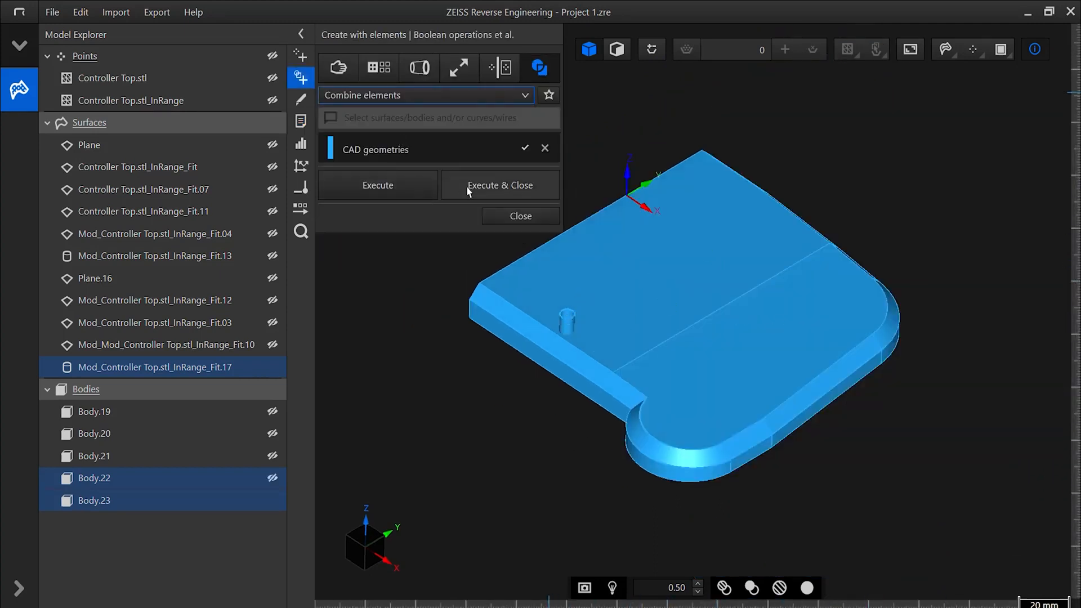
click(464, 185)
click(192, 521)
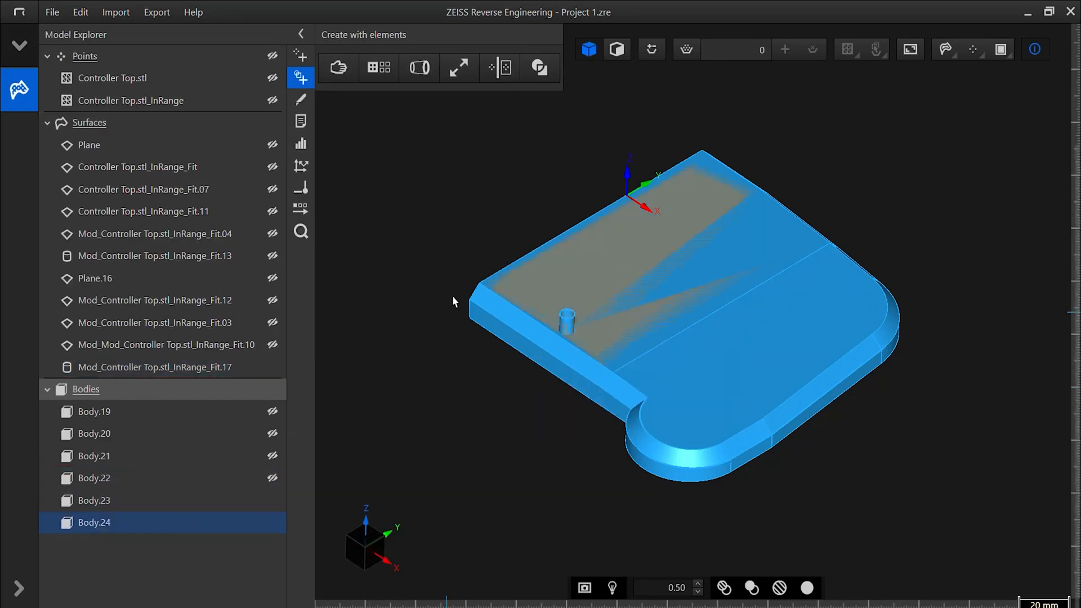
right_click(429, 275)
click(370, 332)
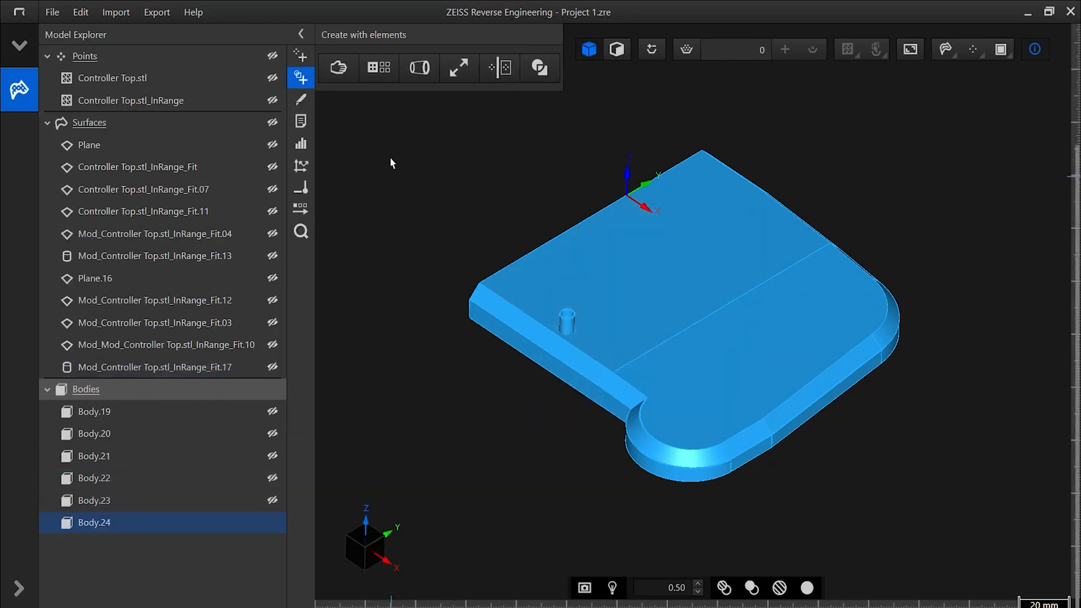
Step: Extract the controller's solid body from the combined body, using its upper flat face as the boundary surface
click(379, 68)
click(386, 115)
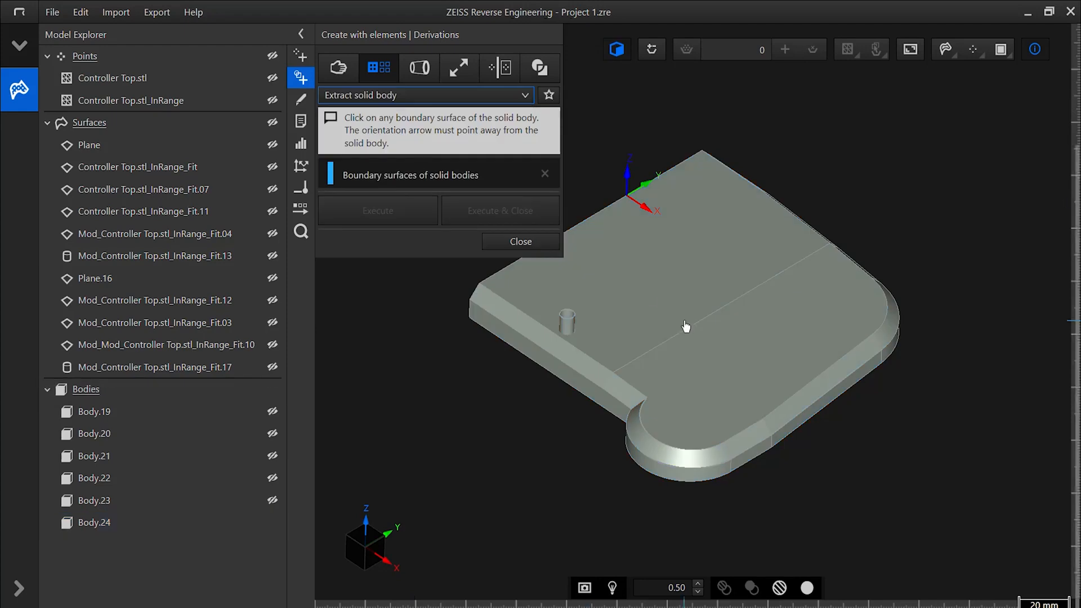
click(623, 286)
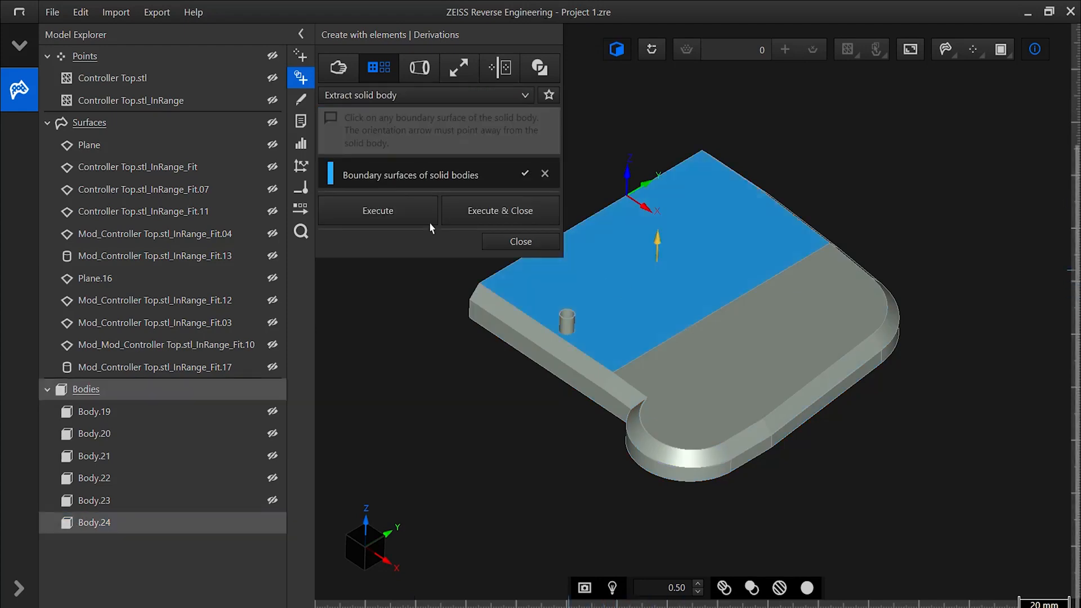
click(377, 210)
click(496, 246)
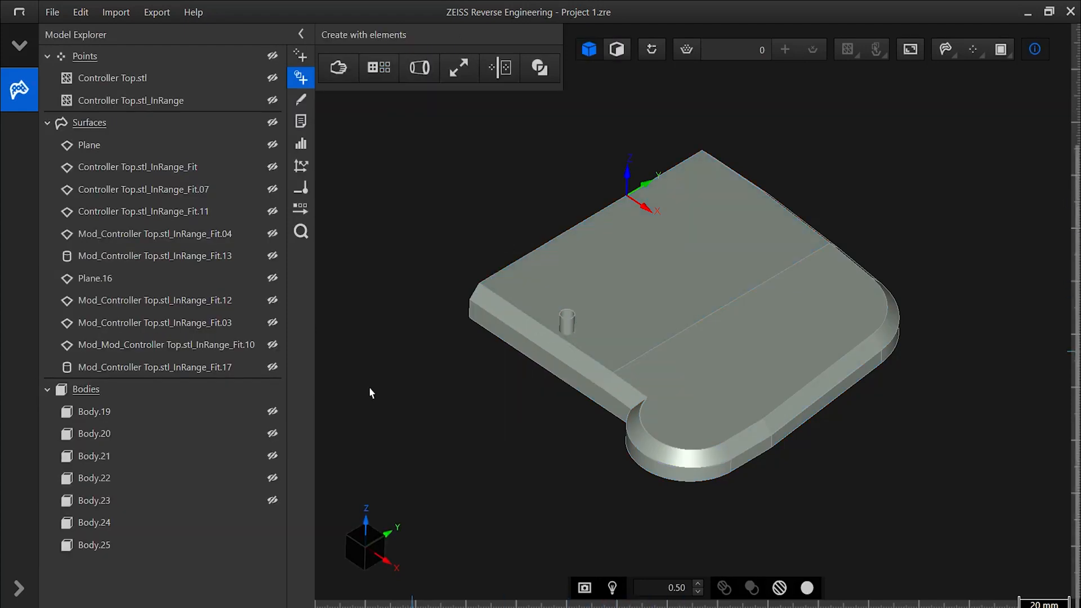
Step: Select the extracted Body.25 and show only that body
click(204, 546)
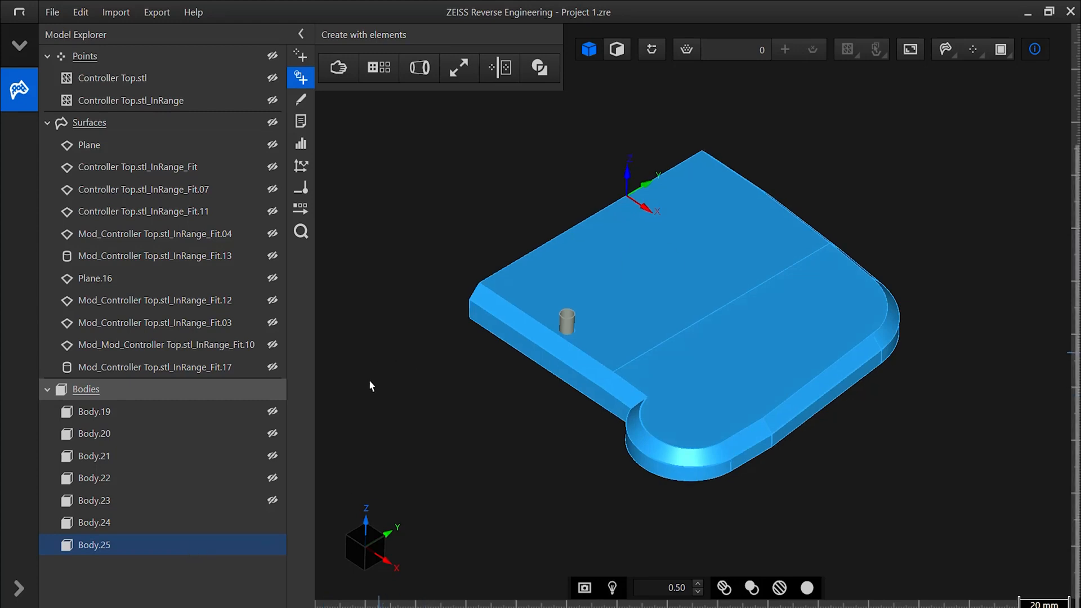
right_click(265, 546)
click(444, 259)
right_click(425, 240)
click(352, 285)
mouse_move(627, 279)
middle_down()
mouse_move(603, 374)
mouse_move(632, 442)
mouse_move(600, 378)
mouse_move(617, 254)
middle_up()
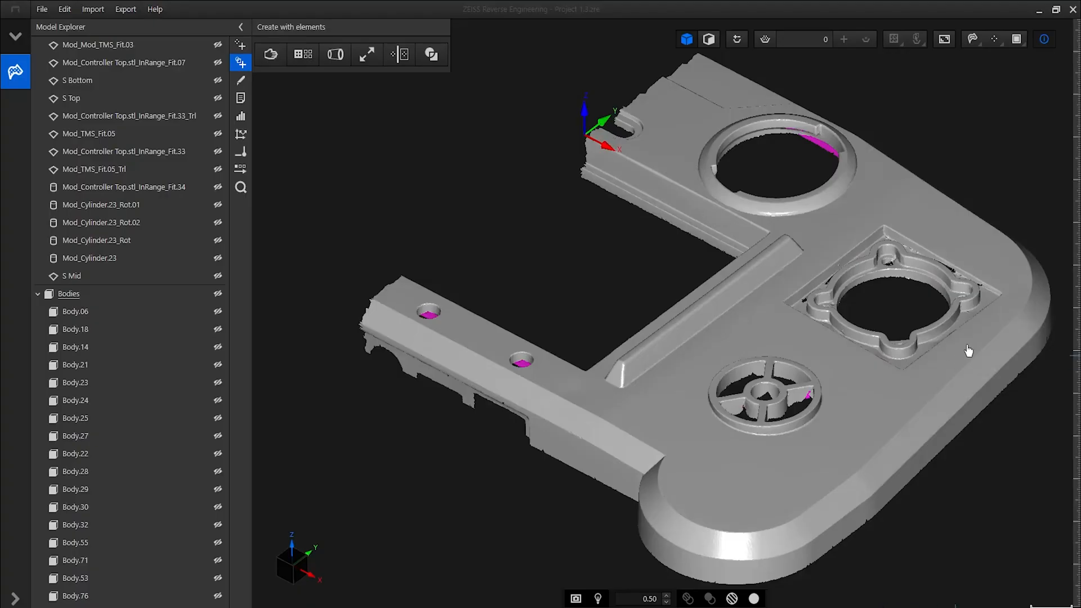
Step: Intersect the controller mesh with the S Mid plane to create periodic splines with 50 segments
click(442, 57)
click(315, 157)
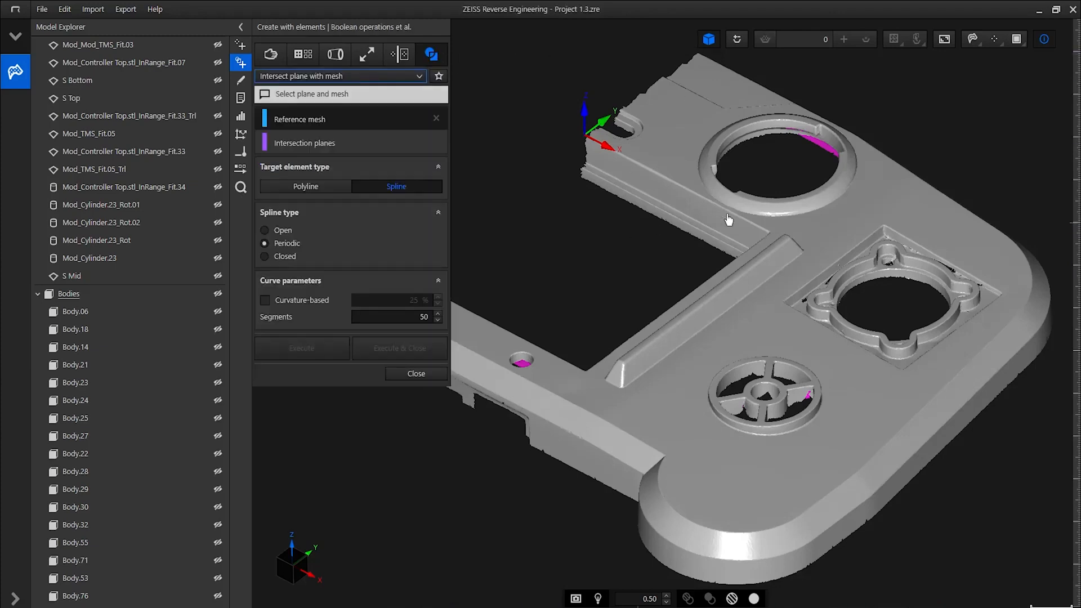
click(823, 226)
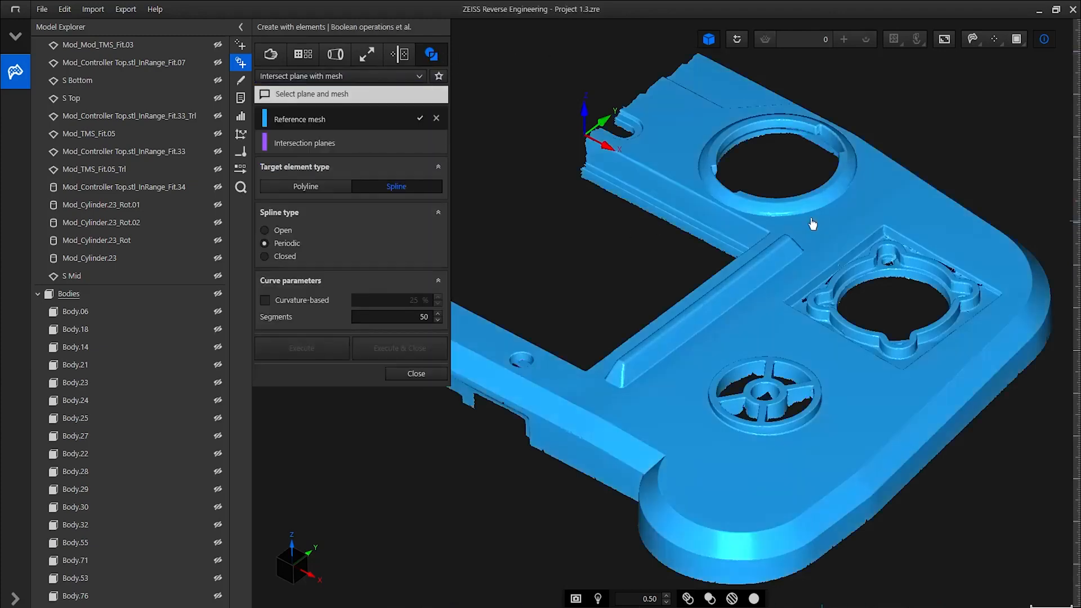
click(367, 141)
click(110, 277)
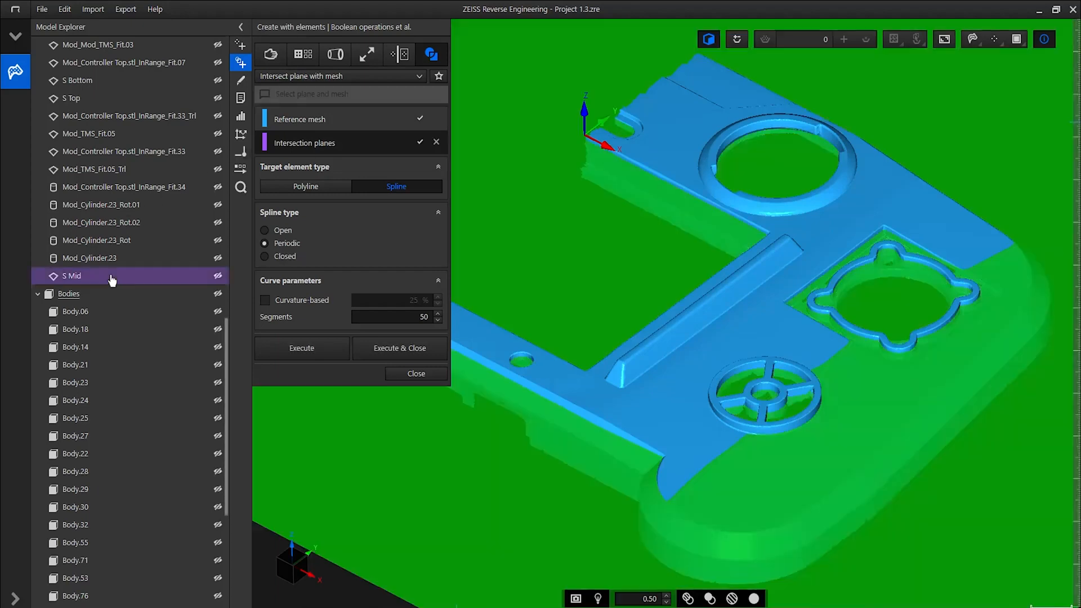
click(412, 346)
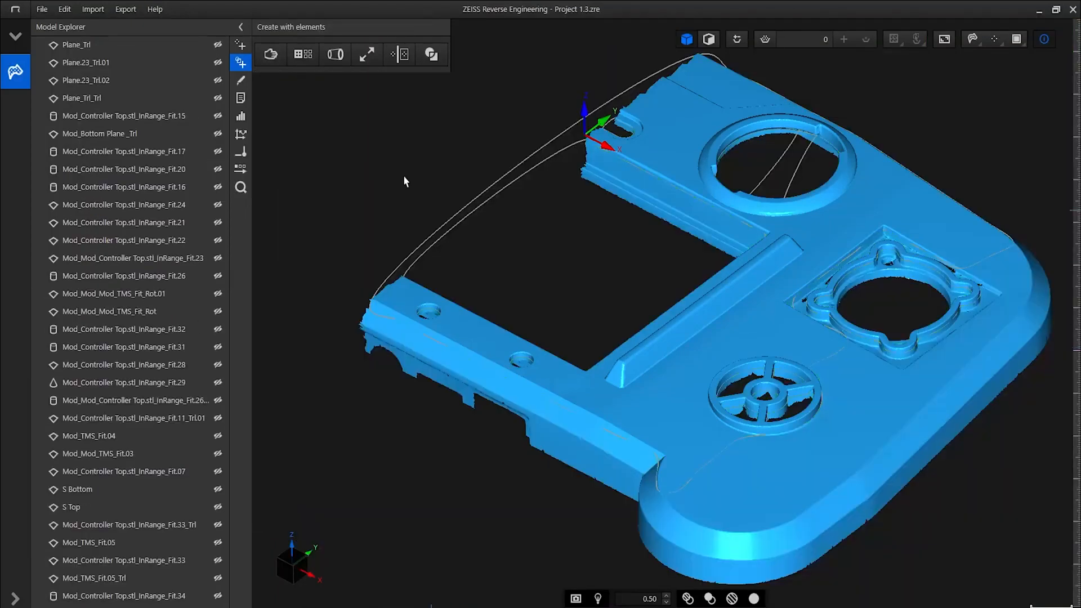
Step: Hide the controller mesh, then select the inner and outer outlines of the four-lobed ring and show only those two curves
right_click(377, 164)
click(409, 218)
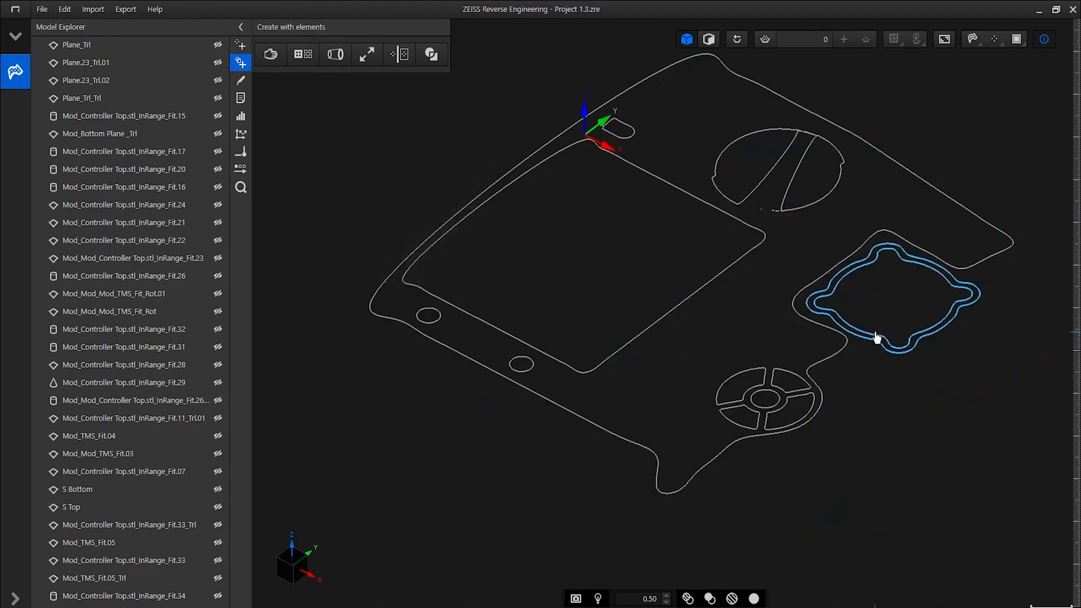
right_click(381, 173)
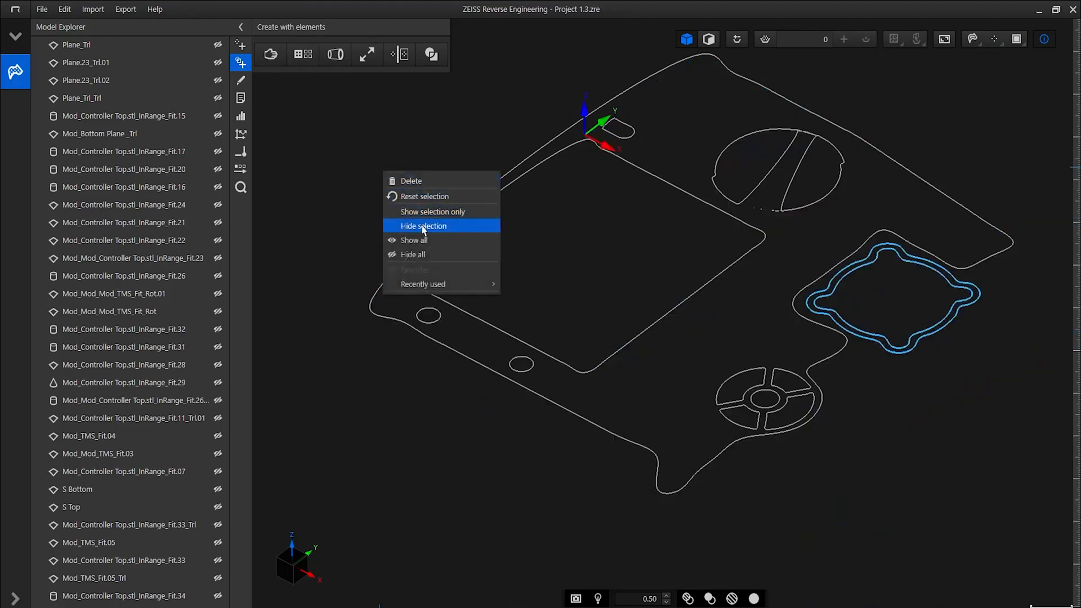
click(428, 212)
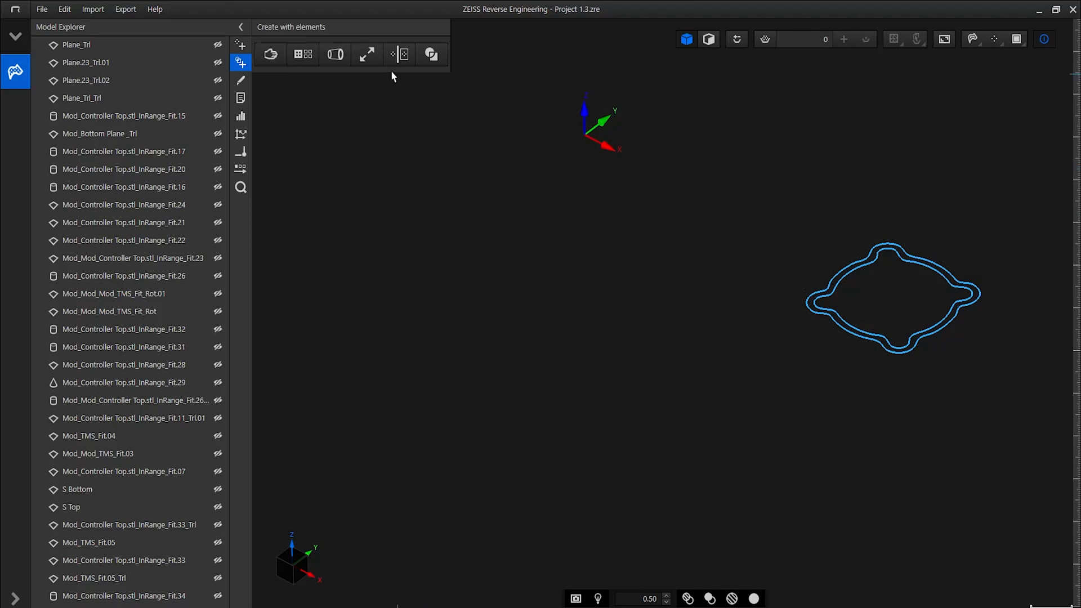
Step: Extrude the two ring outlines along the Z axis into solid bodies bounded by S Top and S Bottom, and hide the source curves
click(337, 55)
click(349, 94)
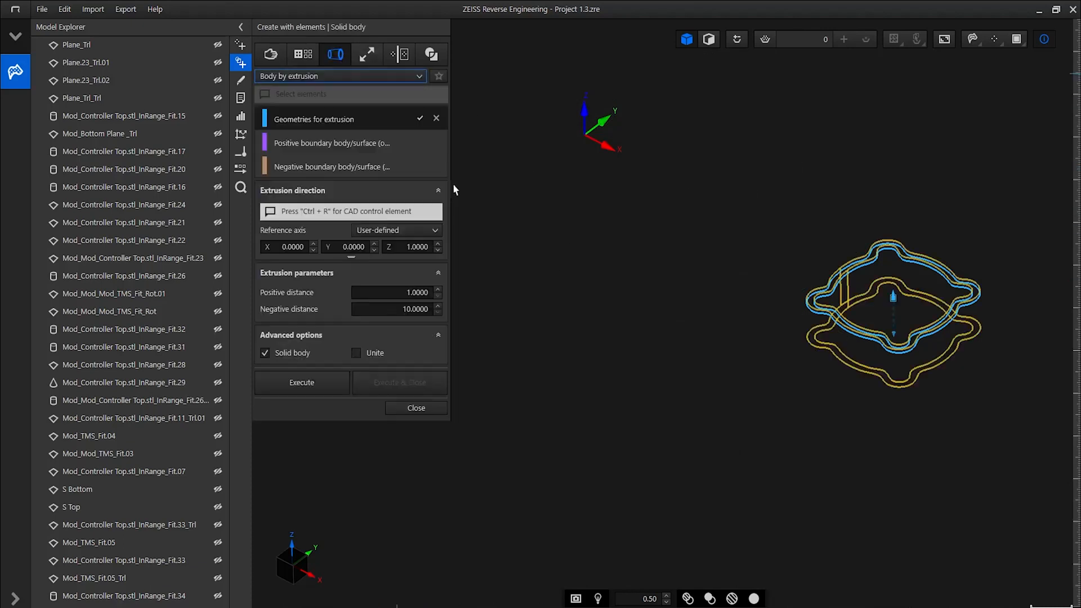
click(315, 143)
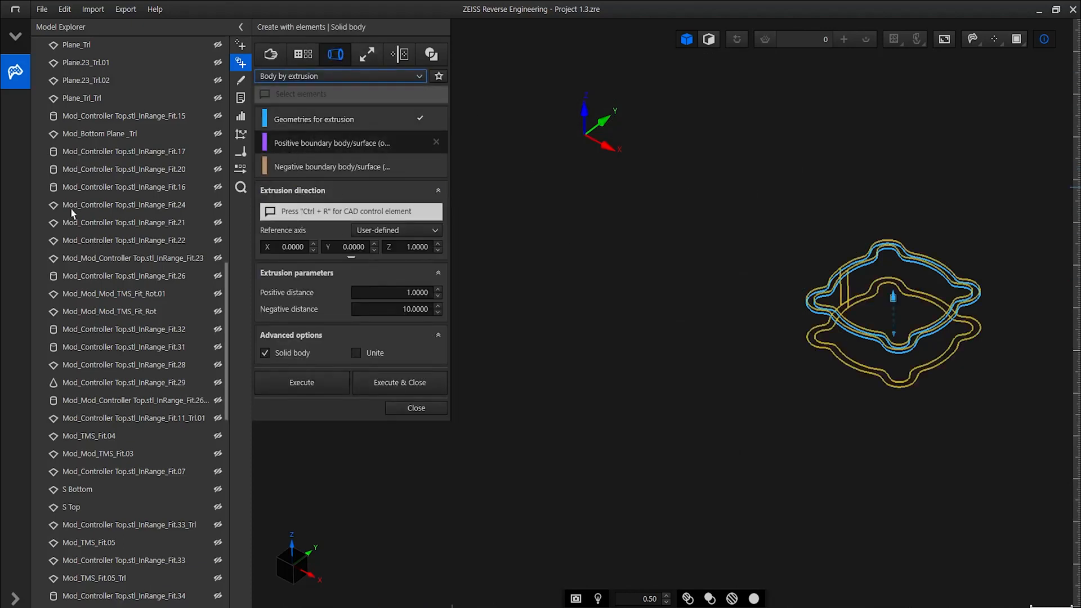
click(94, 505)
click(101, 491)
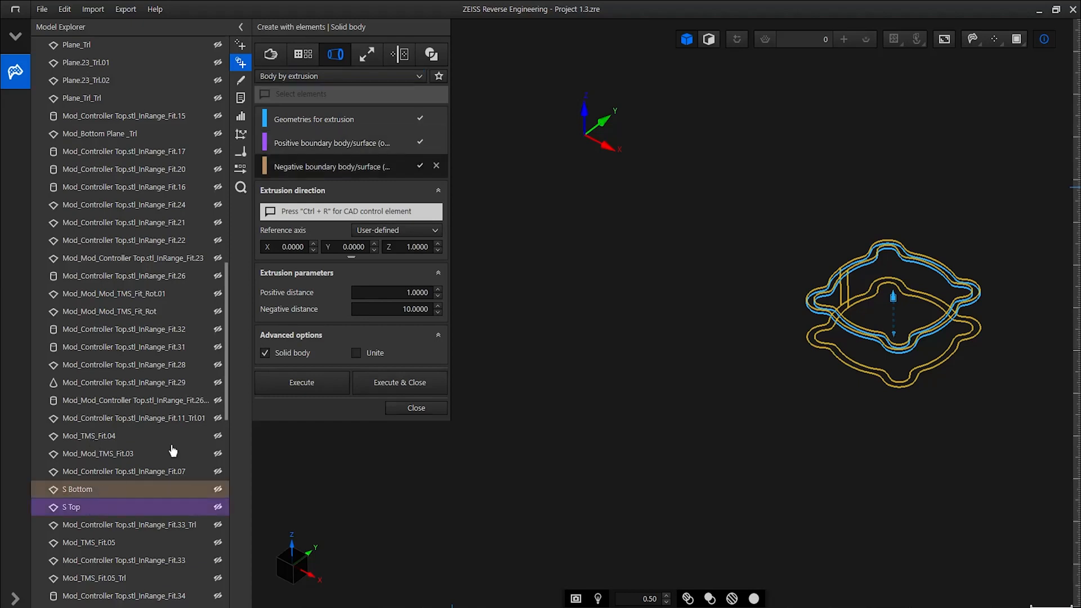
click(406, 231)
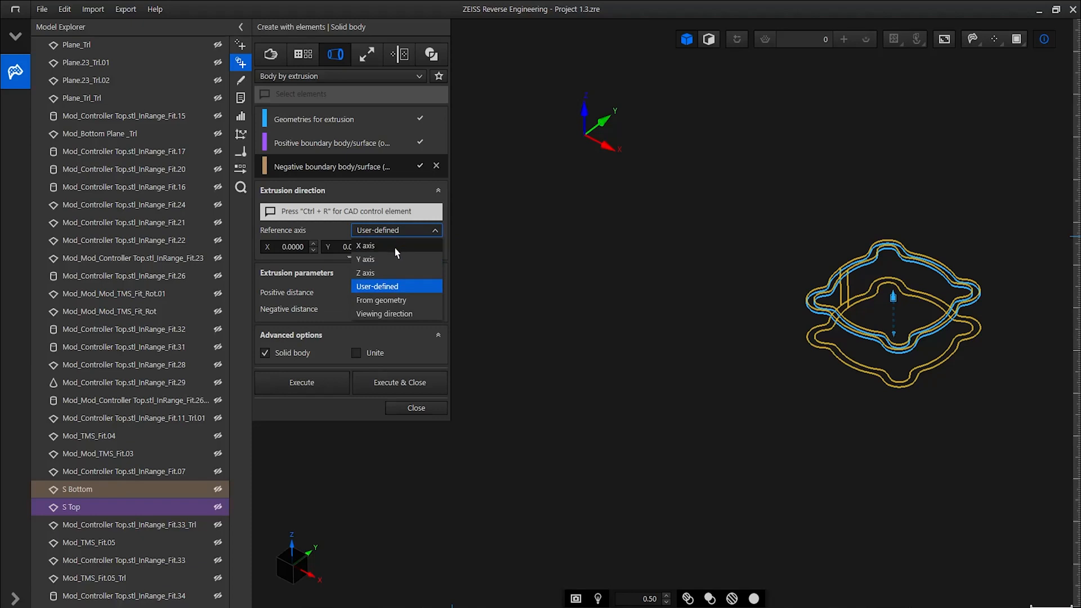
click(388, 273)
click(377, 385)
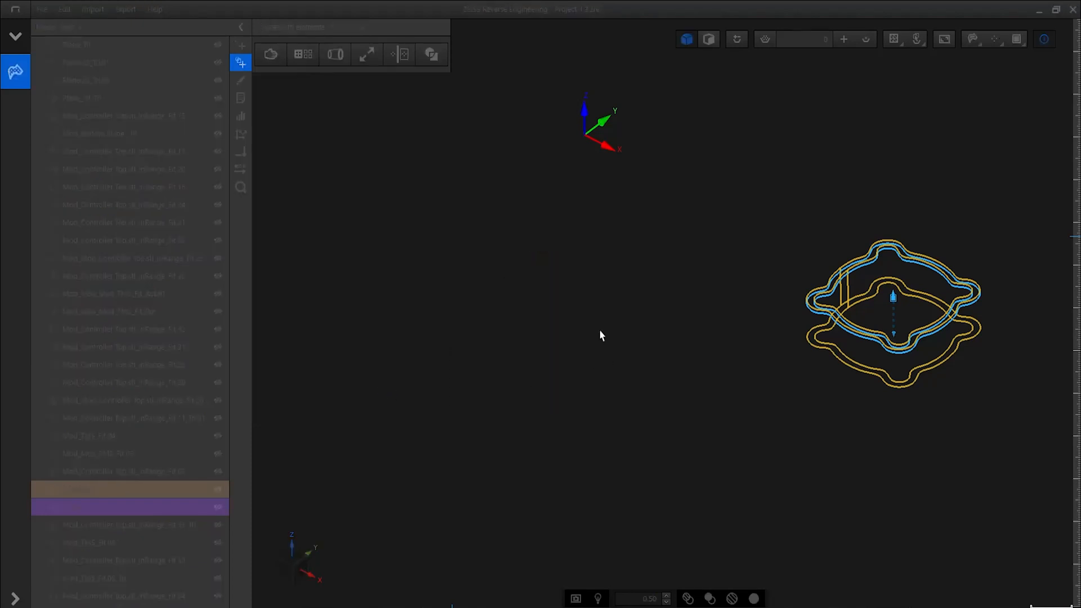
right_click(633, 278)
click(676, 336)
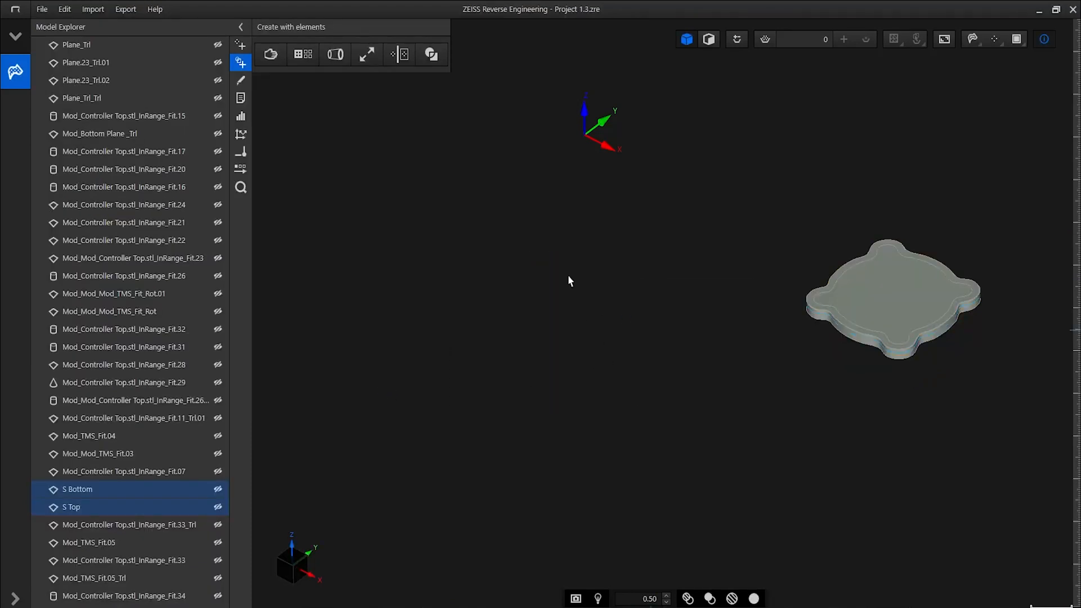
Step: Subtract the inner extruded body from the outer one with a Boolean difference, and hide the two source bodies
click(431, 54)
click(360, 77)
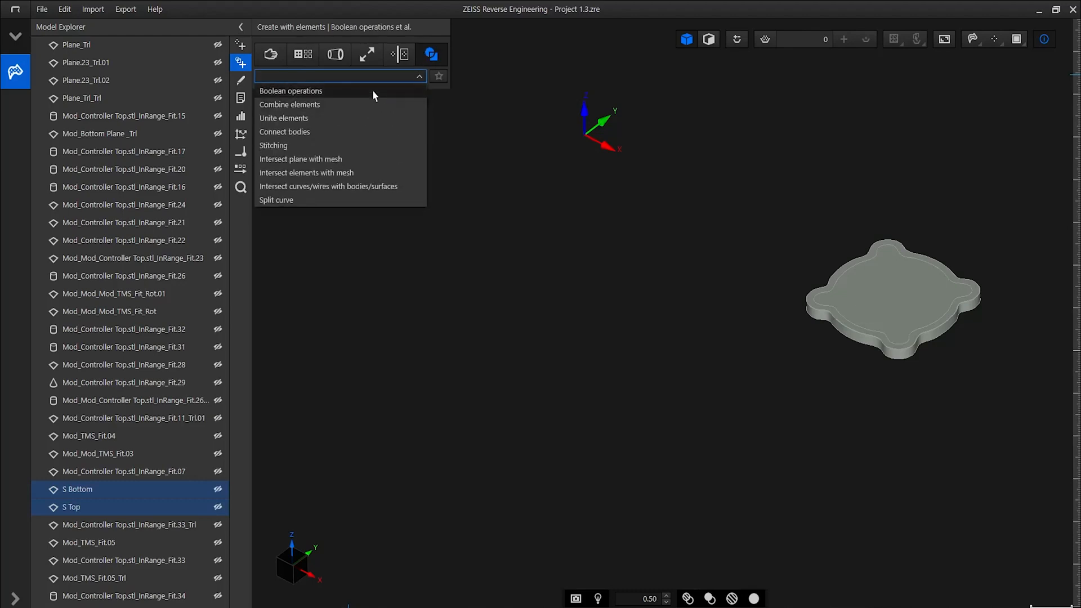
click(372, 89)
click(810, 310)
click(866, 304)
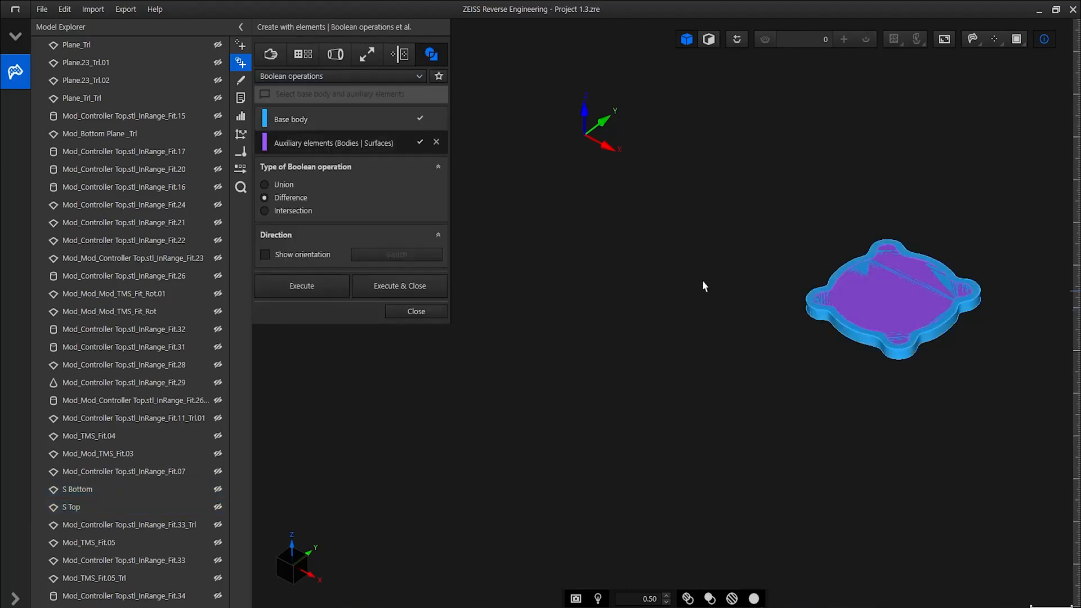
click(396, 288)
right_click(410, 235)
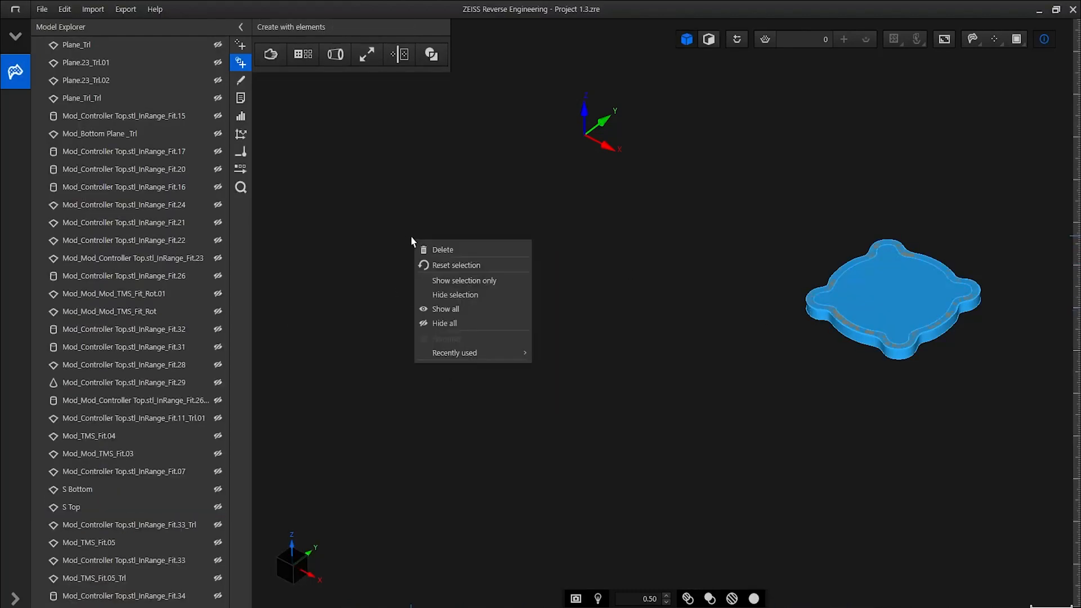
click(446, 284)
Step: Show Body.112 with the ring body, unite the two with Unite elements, and hide the source bodies
scroll(113, 450, down, 15)
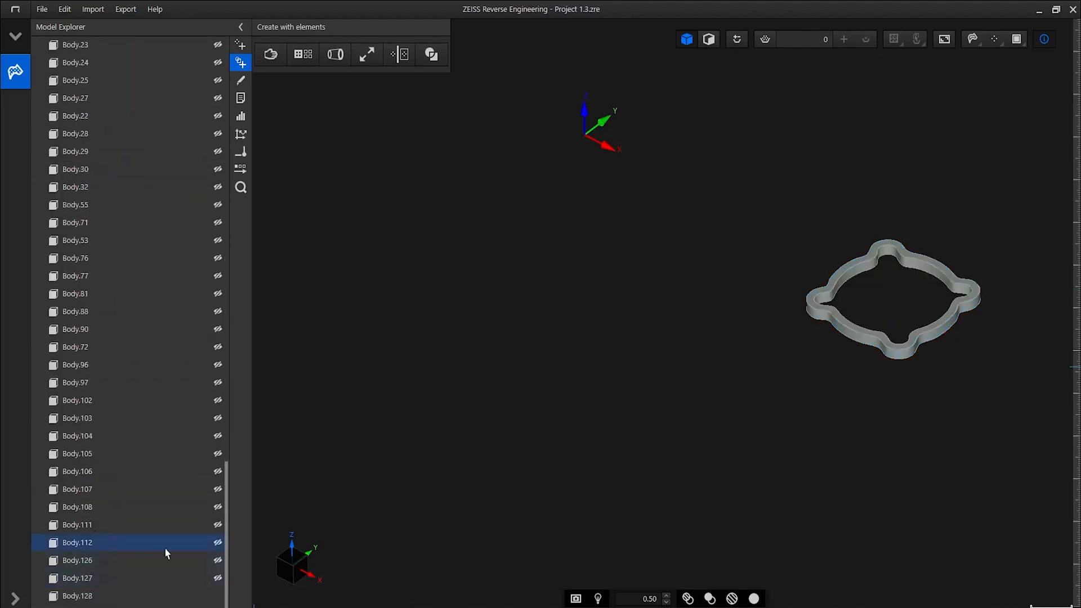
click(218, 543)
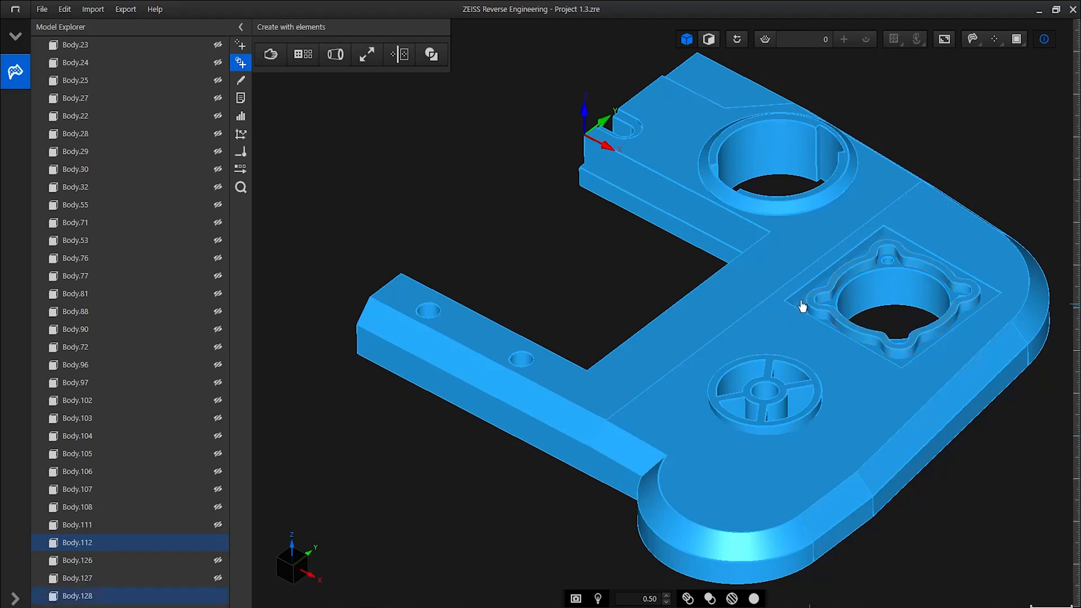
click(440, 59)
click(319, 117)
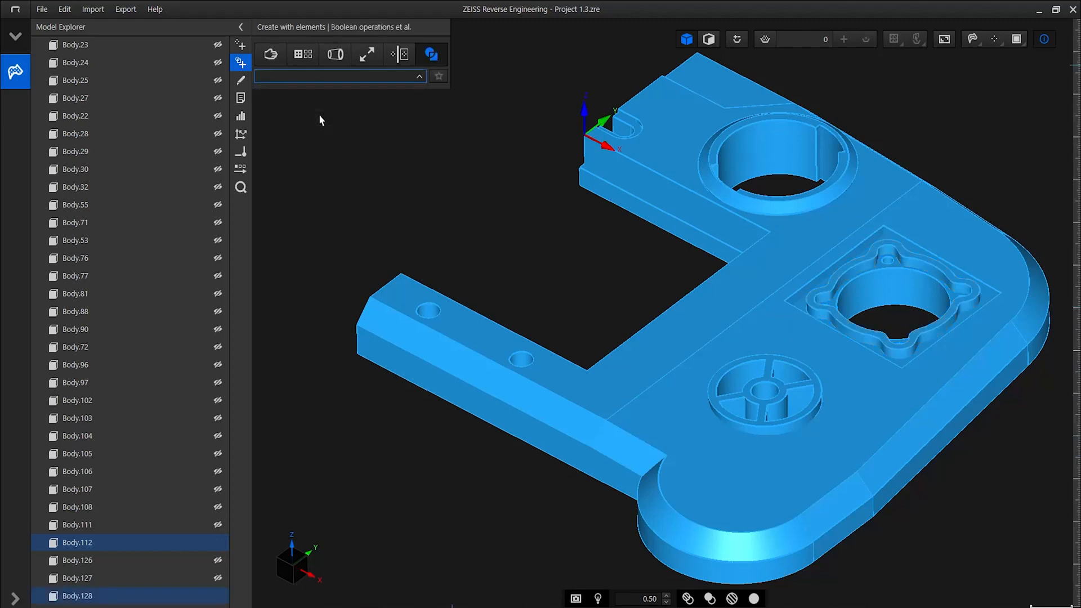
click(372, 148)
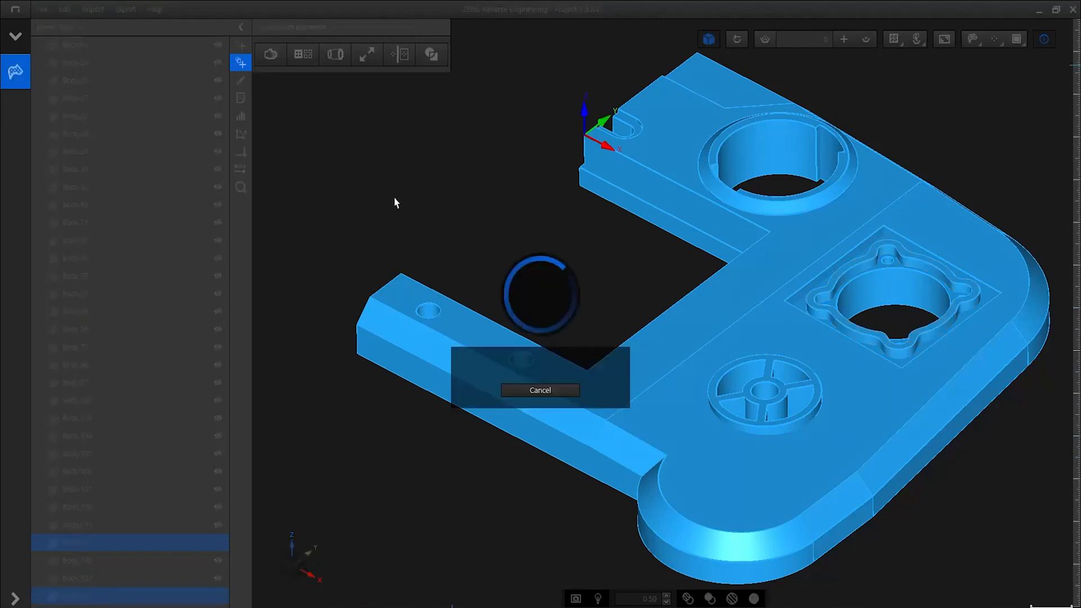
right_click(631, 287)
click(667, 343)
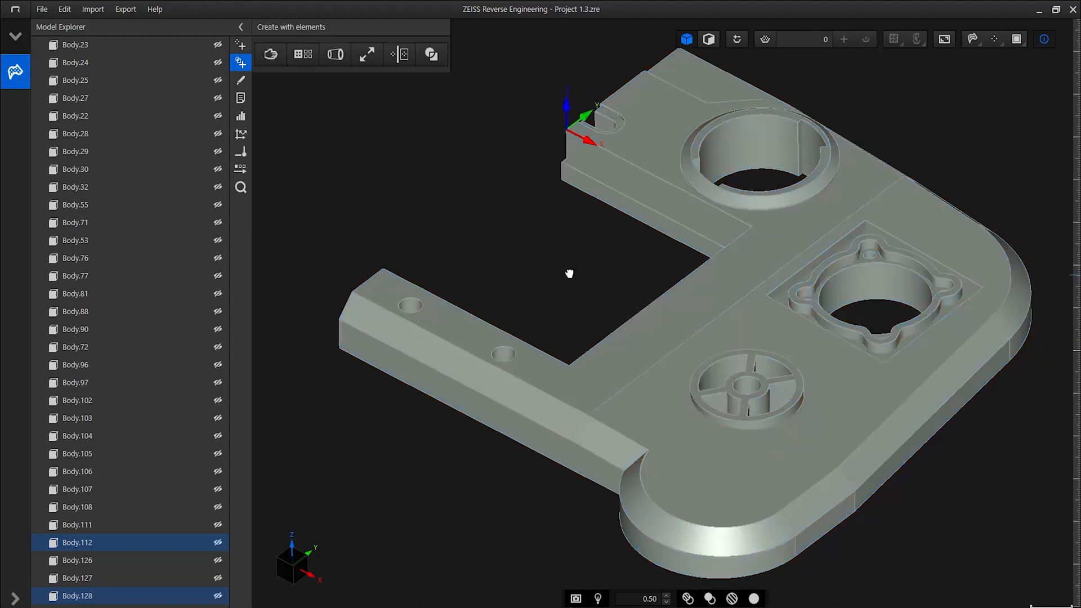
drag(559, 263, 562, 222)
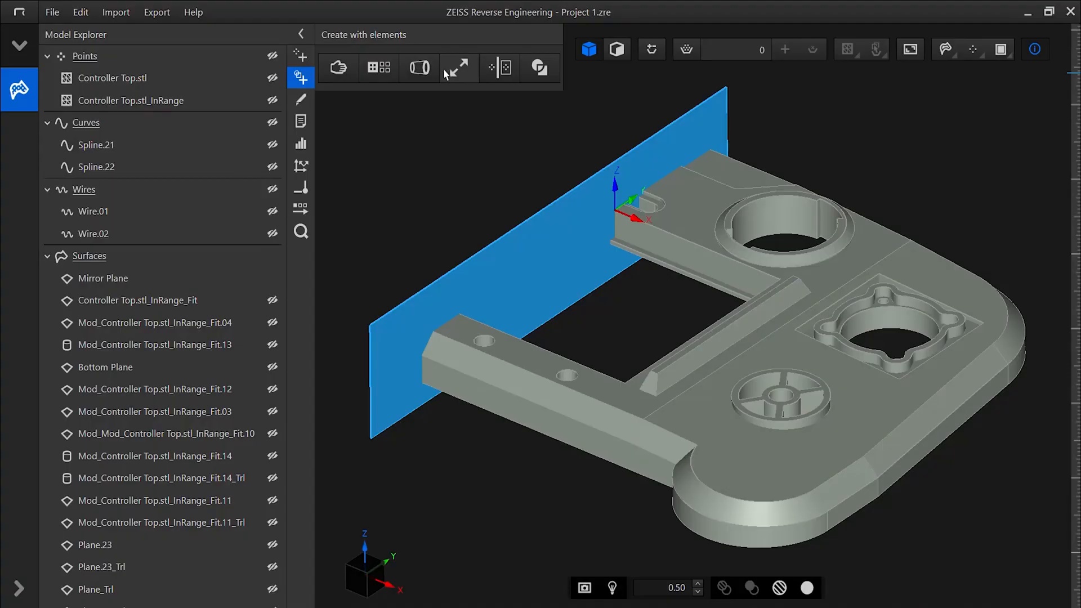
Step: Mirror the controller half body with the X axis as normal and the base point at 0, 0, 0, with the preview enabled
click(459, 68)
click(428, 95)
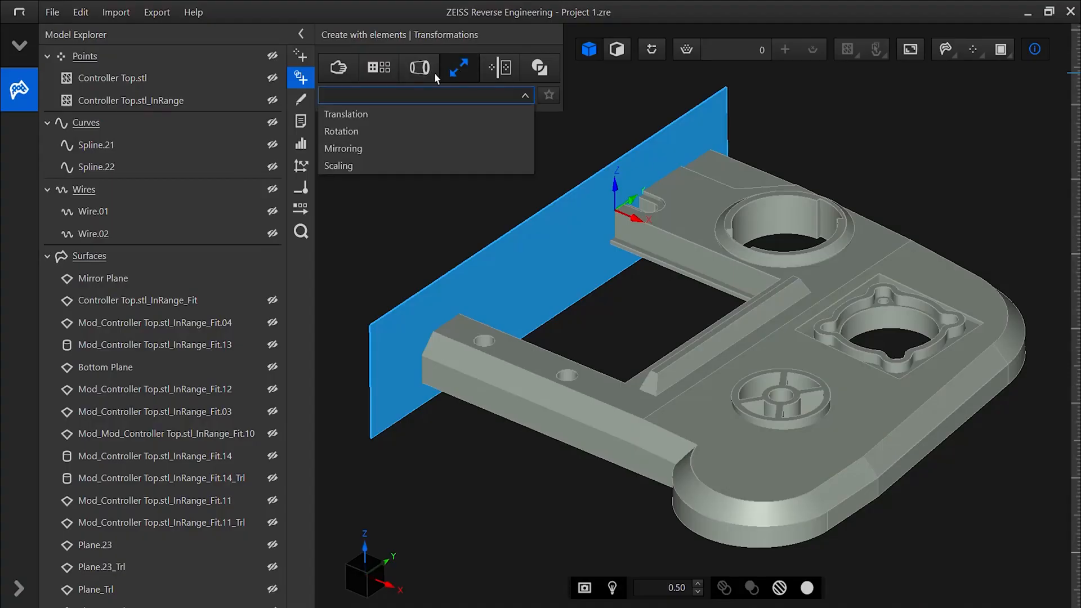
click(356, 149)
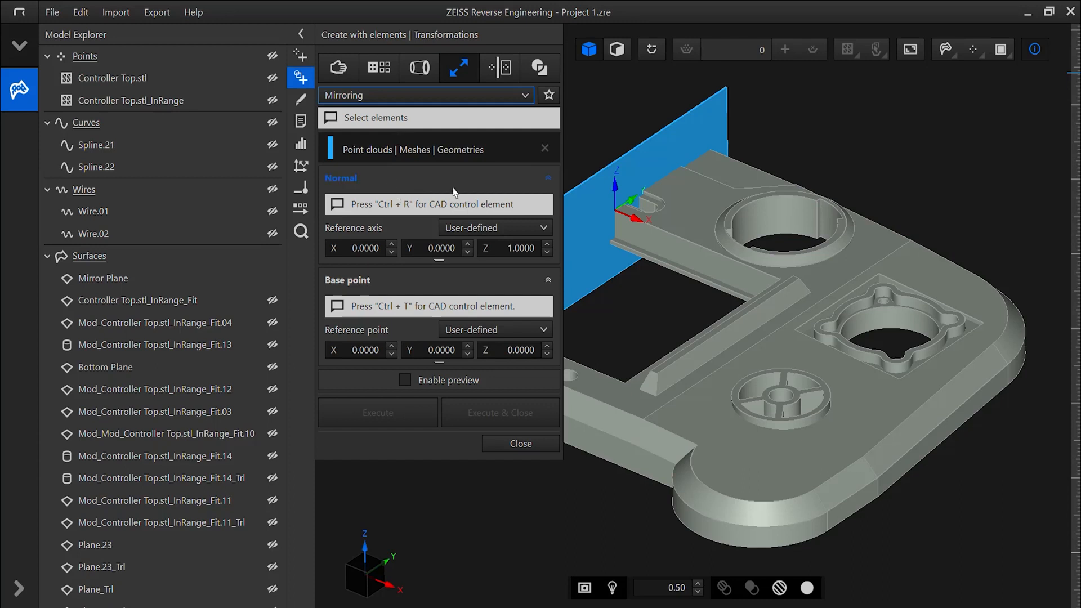
click(694, 204)
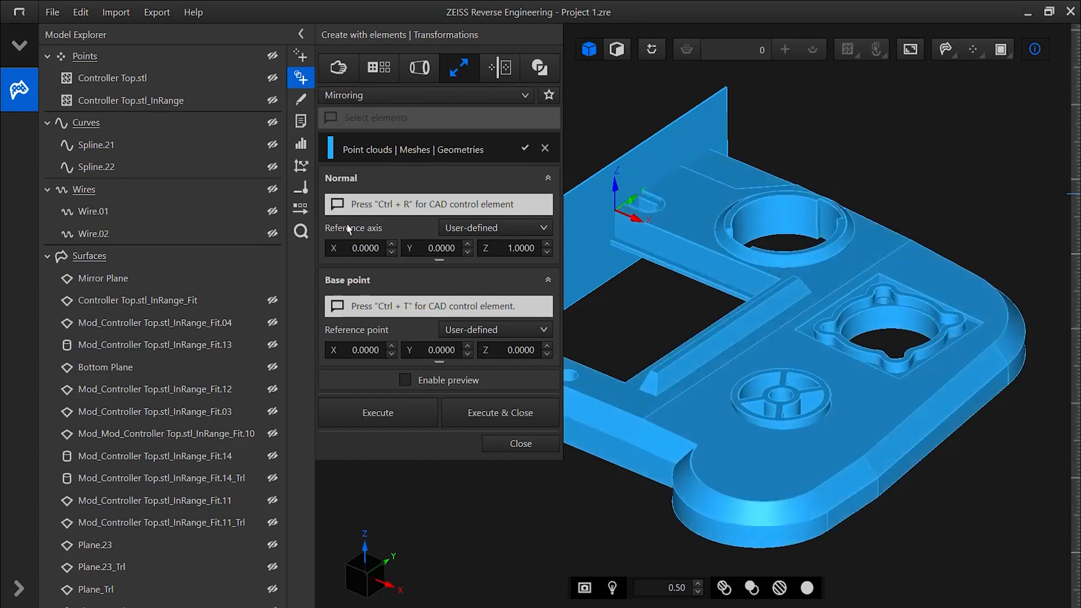
click(518, 225)
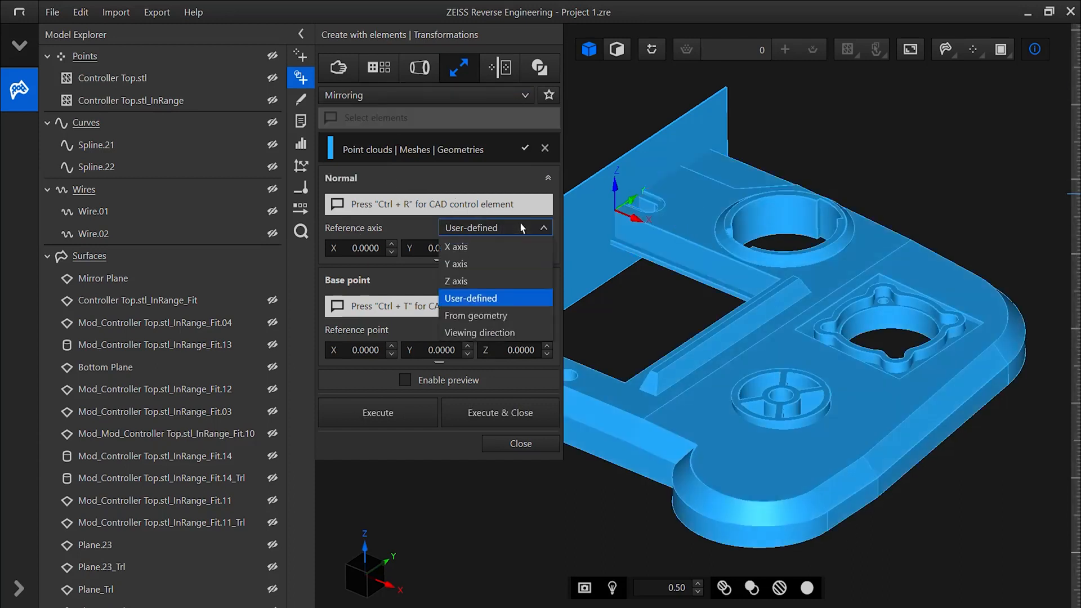
click(467, 248)
middle_drag(641, 287, 697, 291)
click(405, 380)
scroll(670, 340, down, 3)
middle_drag(680, 320, 855, 325)
scroll(838, 330, down, 1)
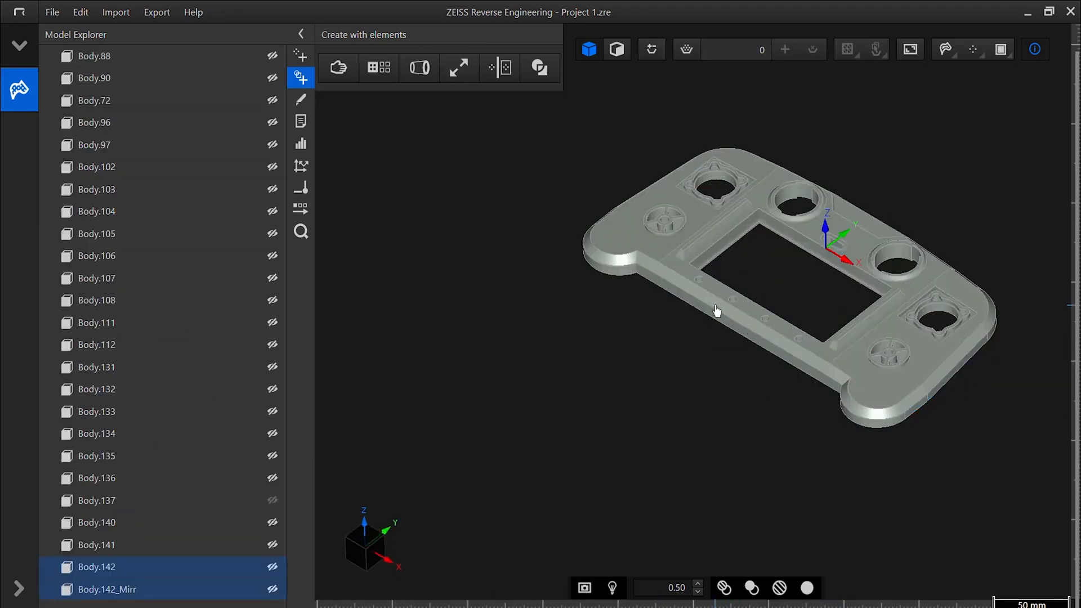
middle_drag(691, 319, 598, 410)
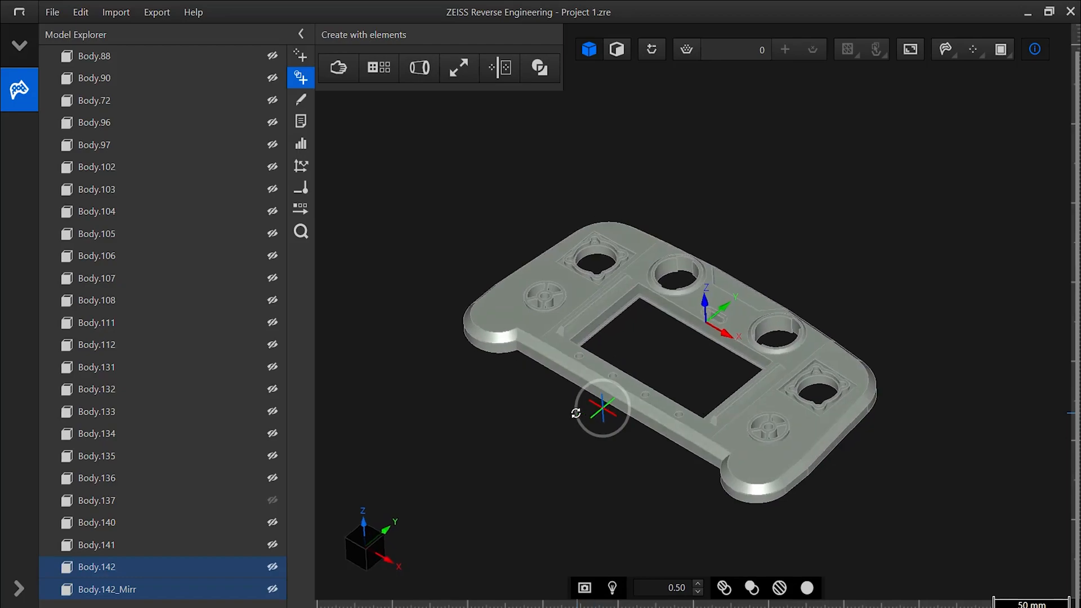